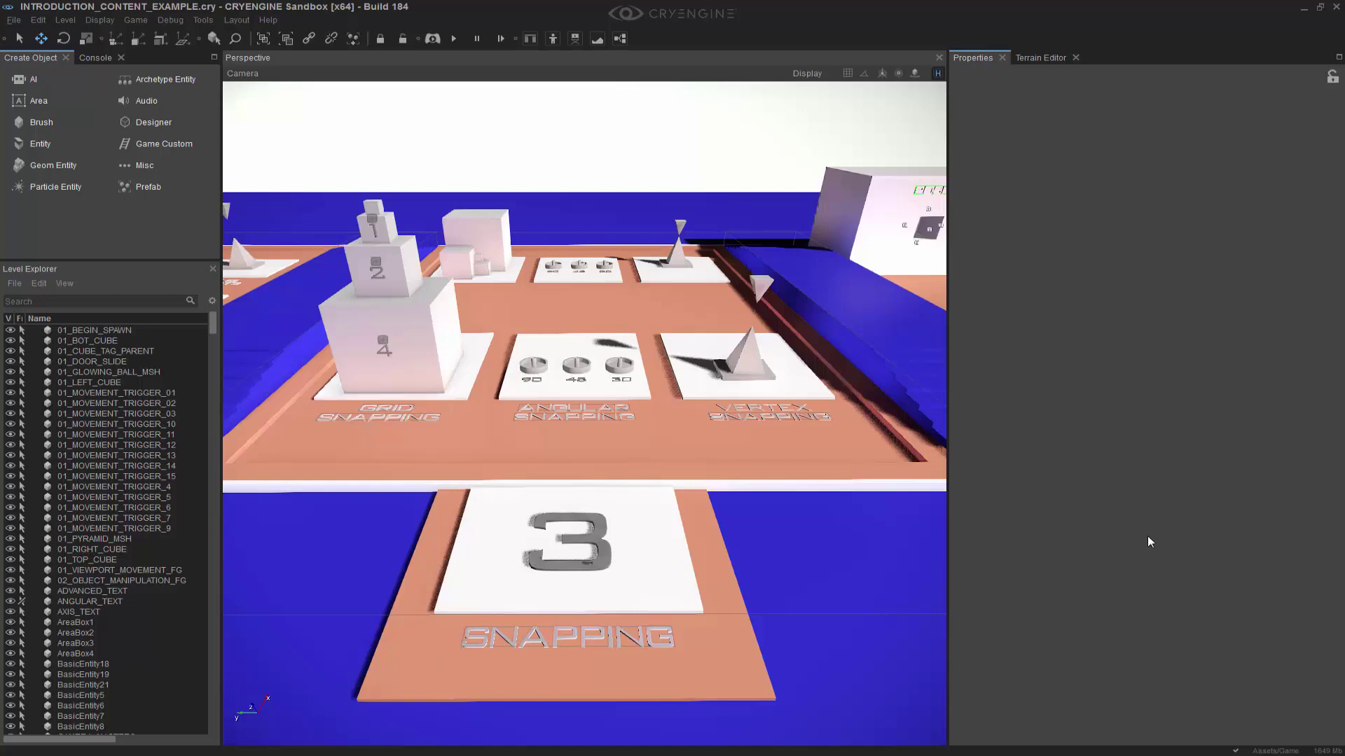
Examine the vertex snapping station and the finished example of two pyramids joined tip to tip behind it
right_click_drag(634, 452, 626, 398)
key("w")
key("w")
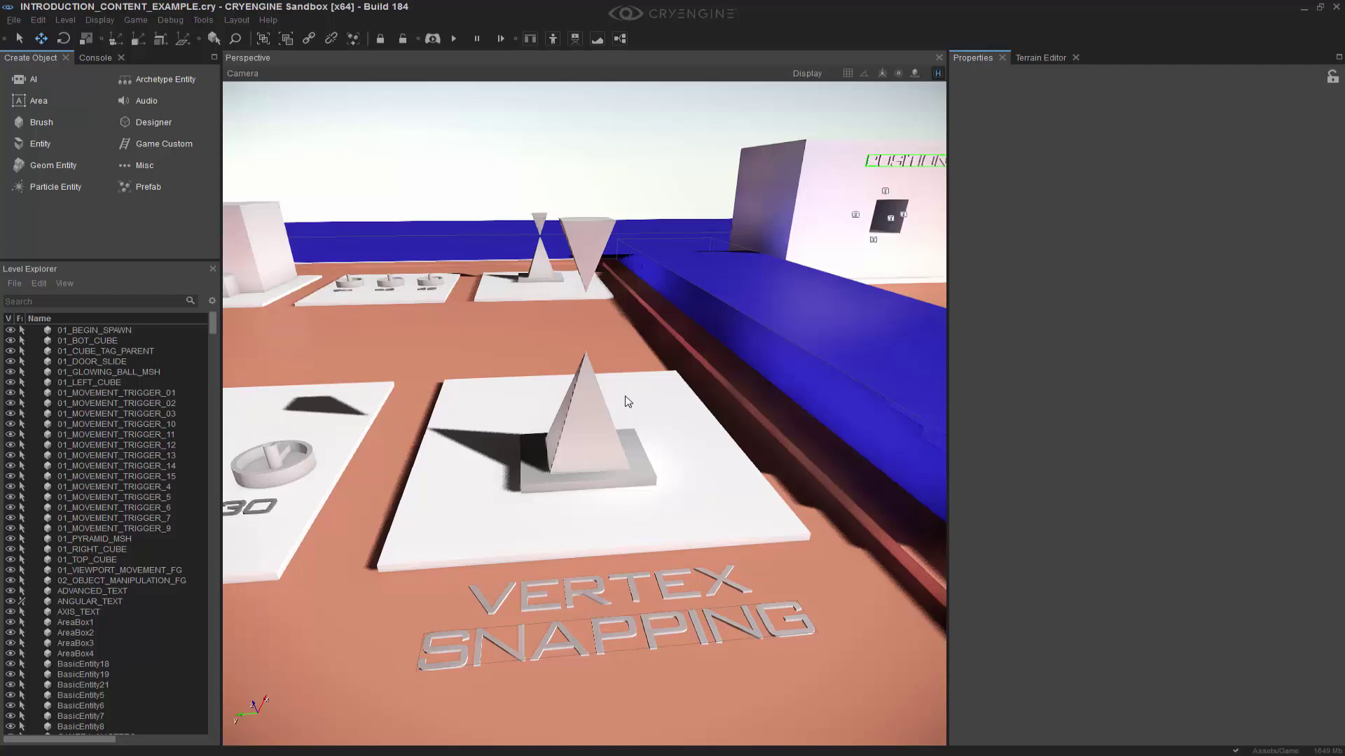
right_click_drag(652, 414, 573, 293)
key("w")
right_click_drag(654, 378, 676, 448)
middle_click_drag(677, 448, 649, 431)
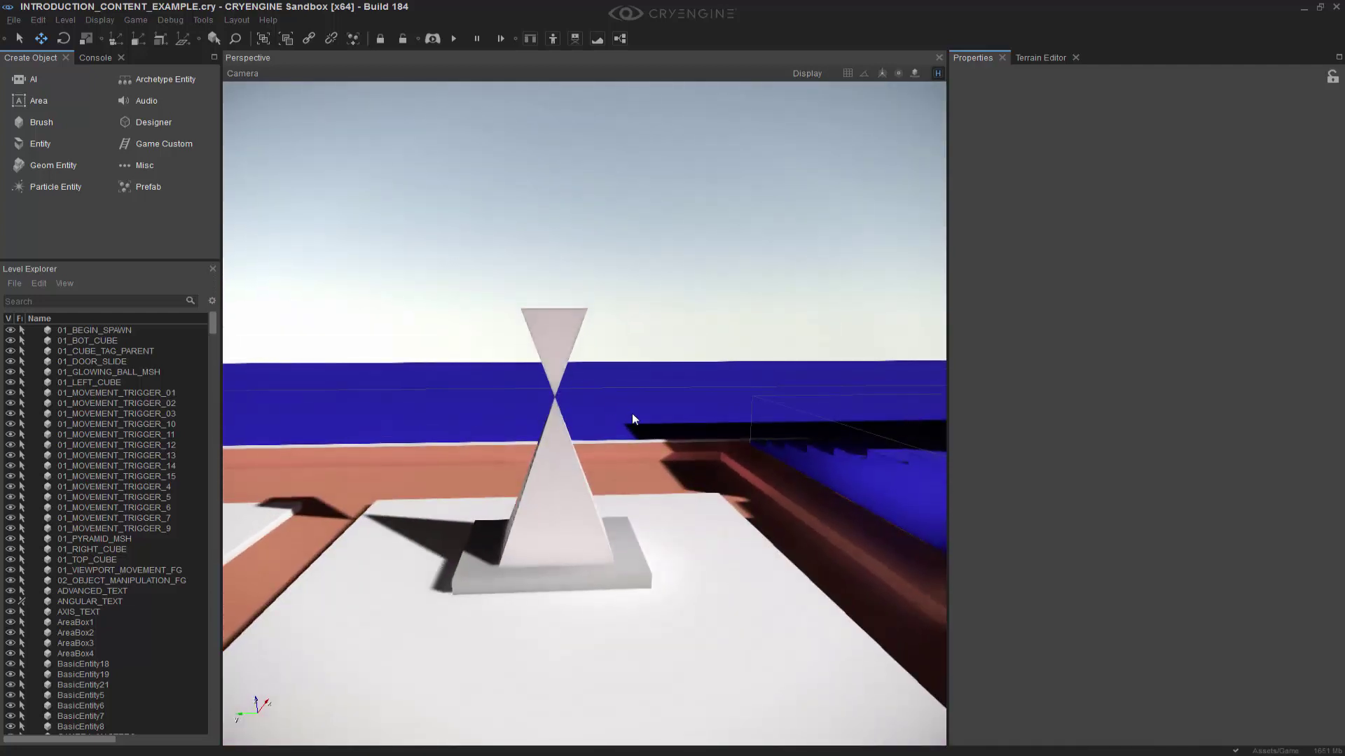
key("s")
right_click_drag(639, 391, 649, 396)
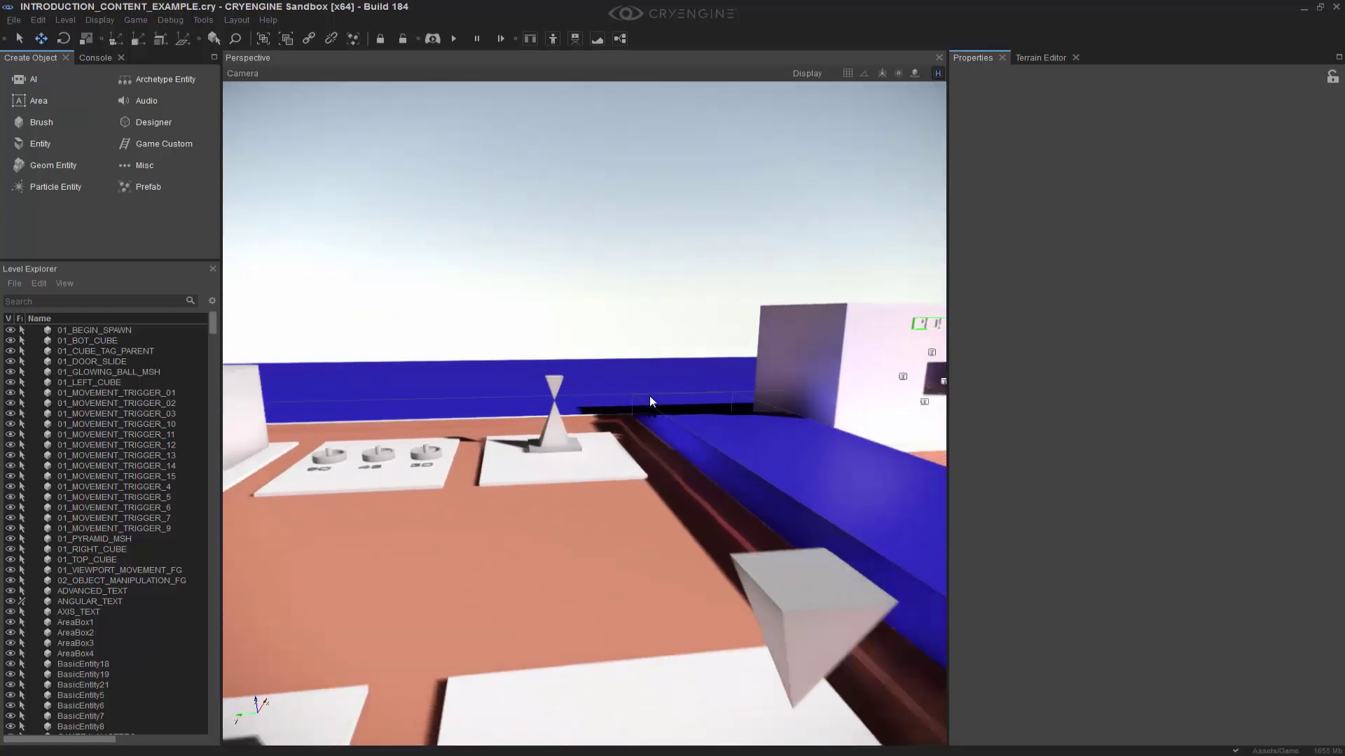
middle_click_drag(649, 396, 665, 403)
right_click_drag(659, 402, 657, 400)
Enable vertex snapping and move the floating inverted pyramid so its tip snaps onto the tip of the pyramid below
left_click(599, 320)
scroll(609, 301, "down", 1)
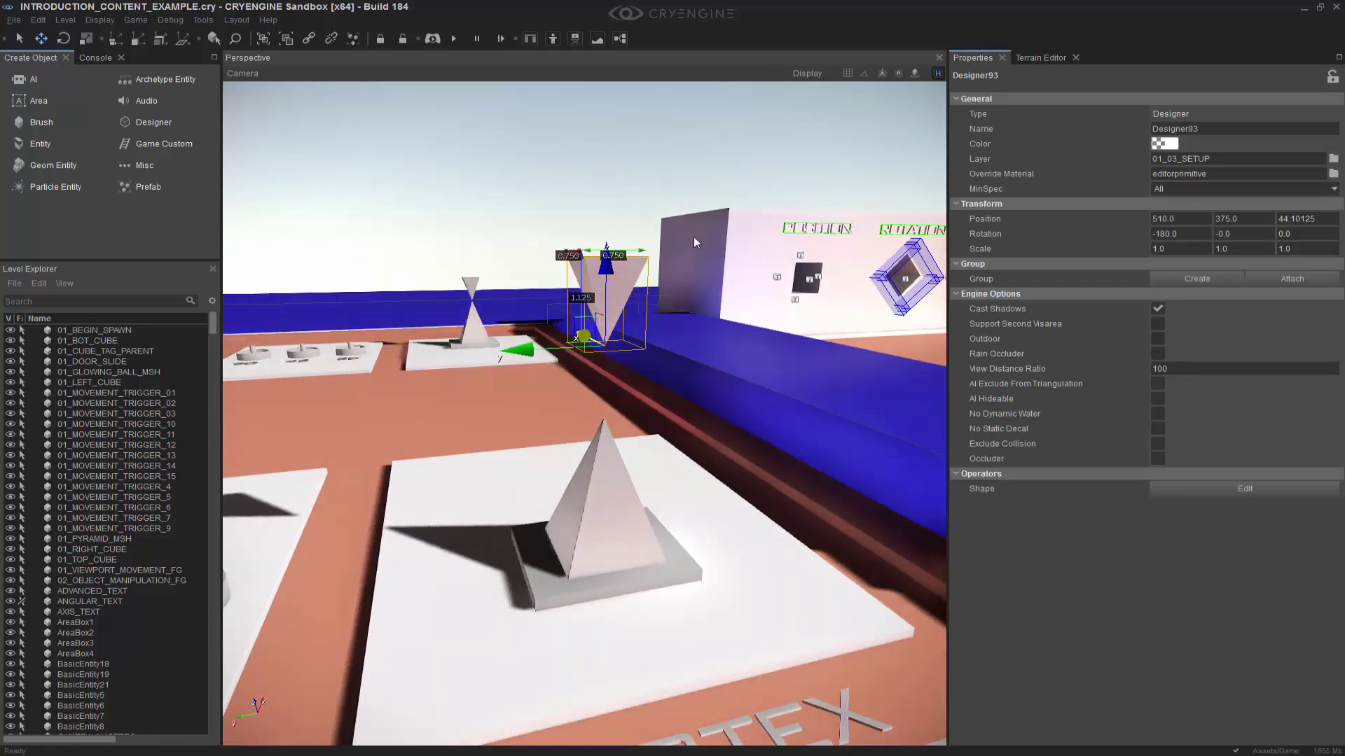
left_click(903, 74)
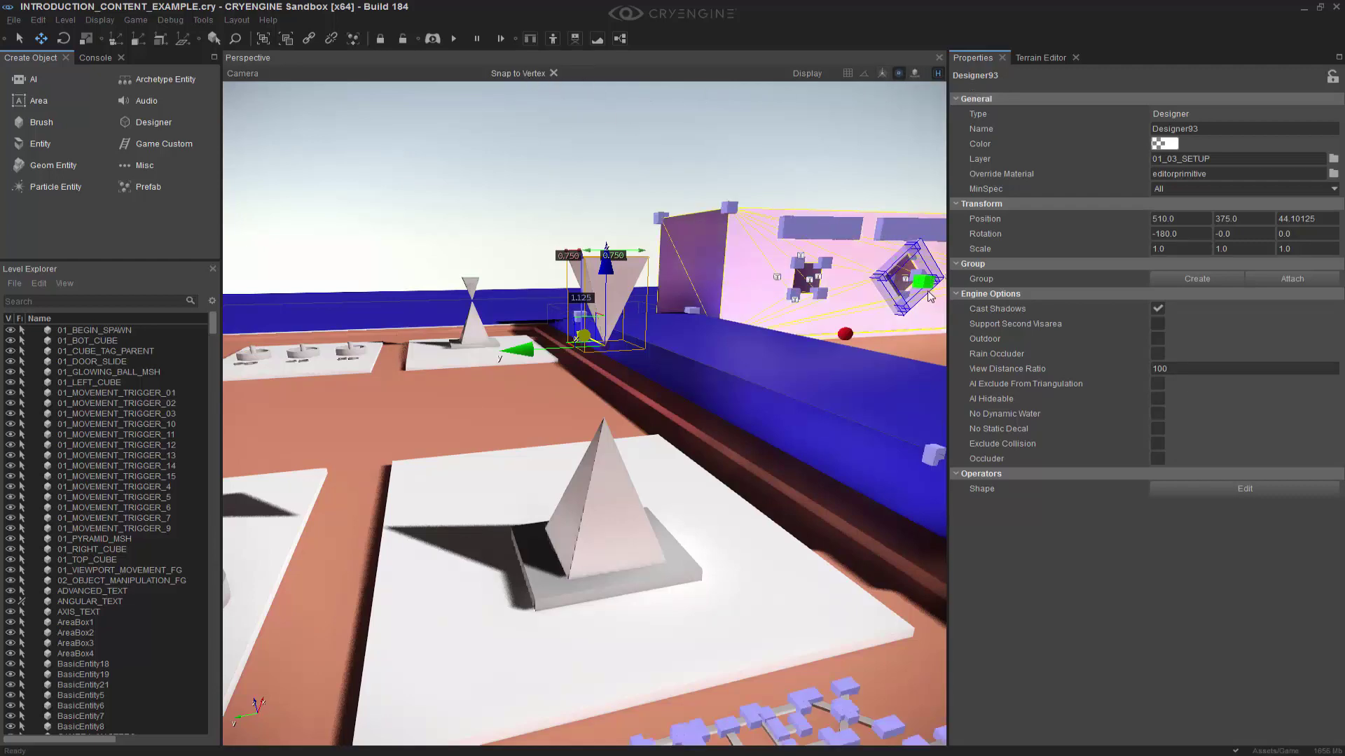
right_click_drag(689, 379, 693, 374)
key("w")
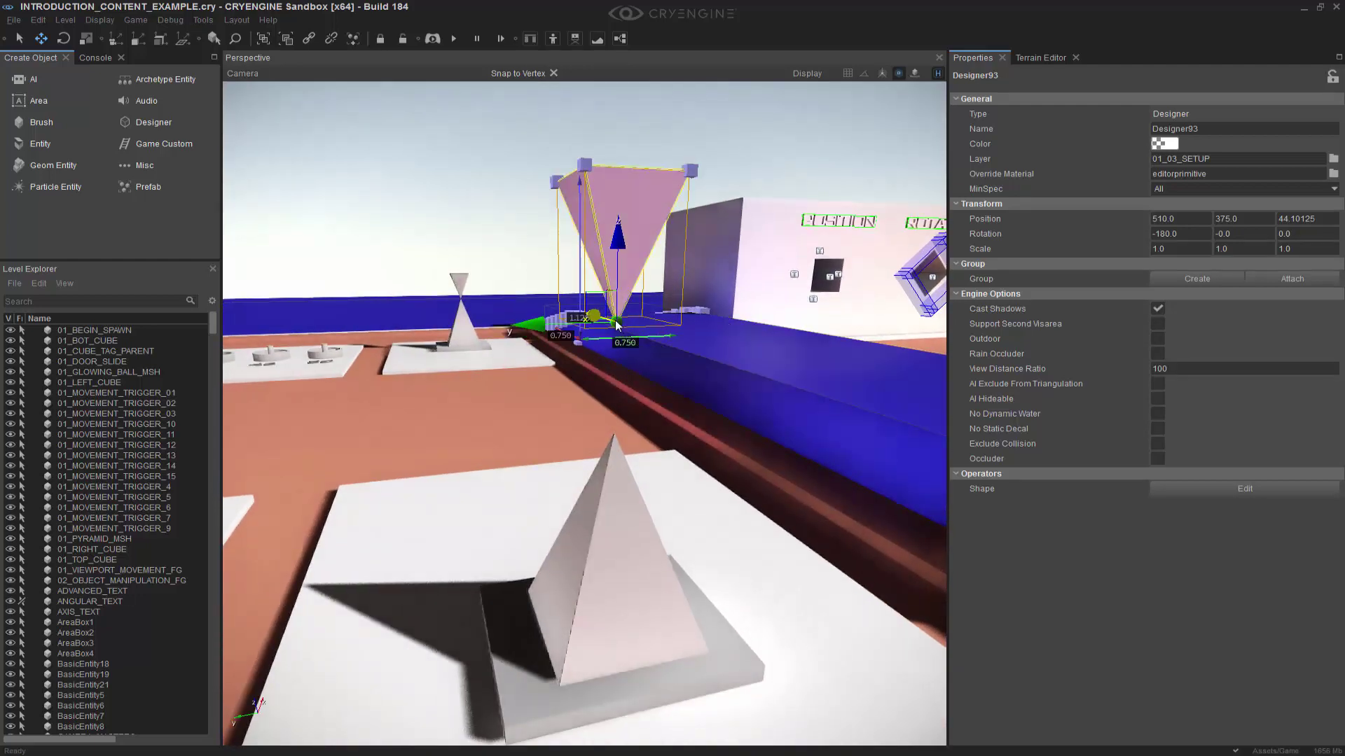
left_click_drag(614, 321, 615, 437)
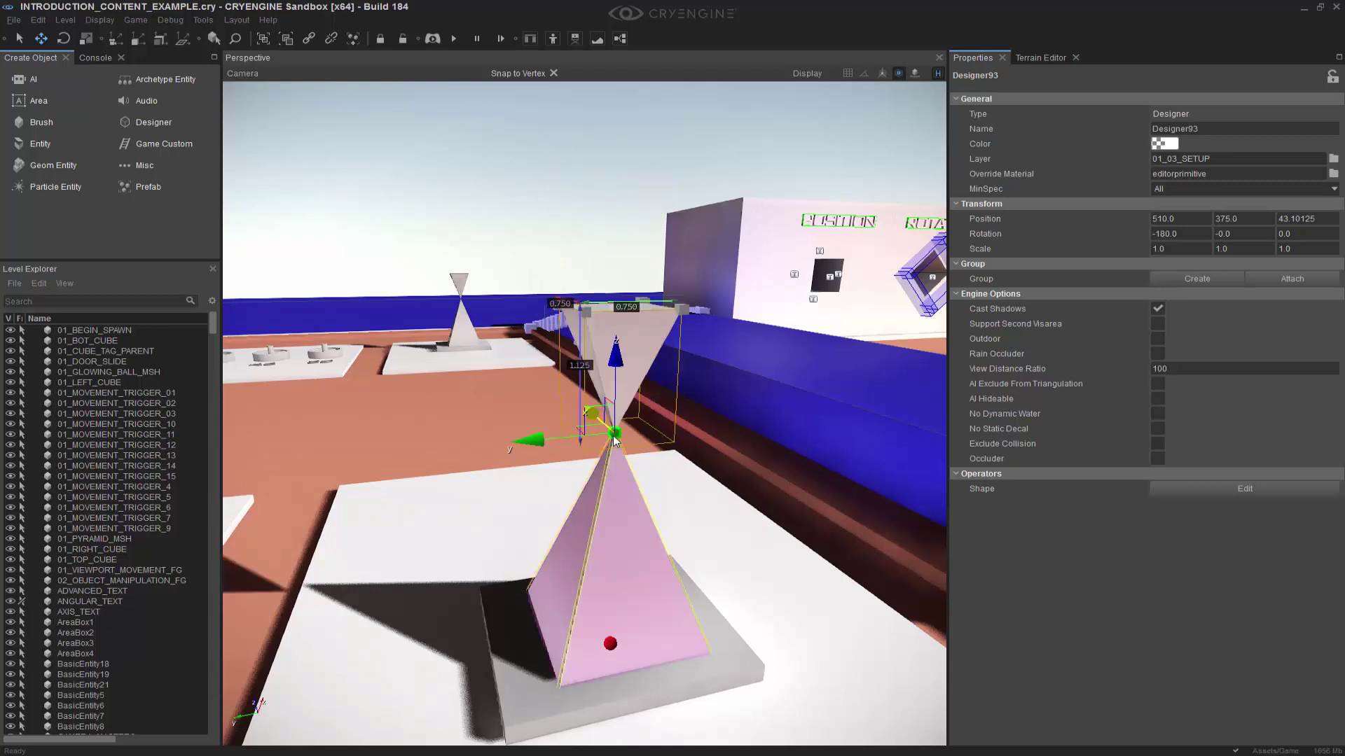
Turn off vertex snapping and deselect the inverted pyramid
right_click_drag(614, 439, 612, 420)
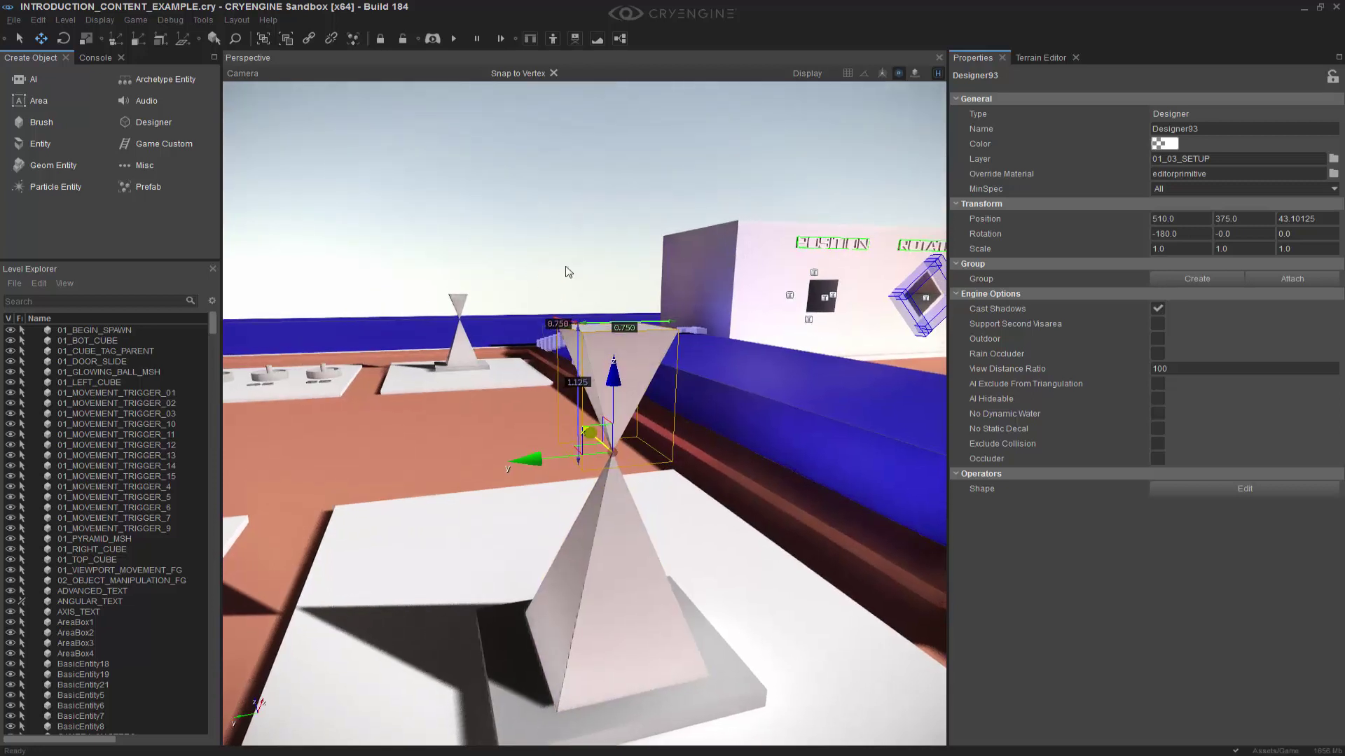
middle_click_drag(573, 274, 571, 301)
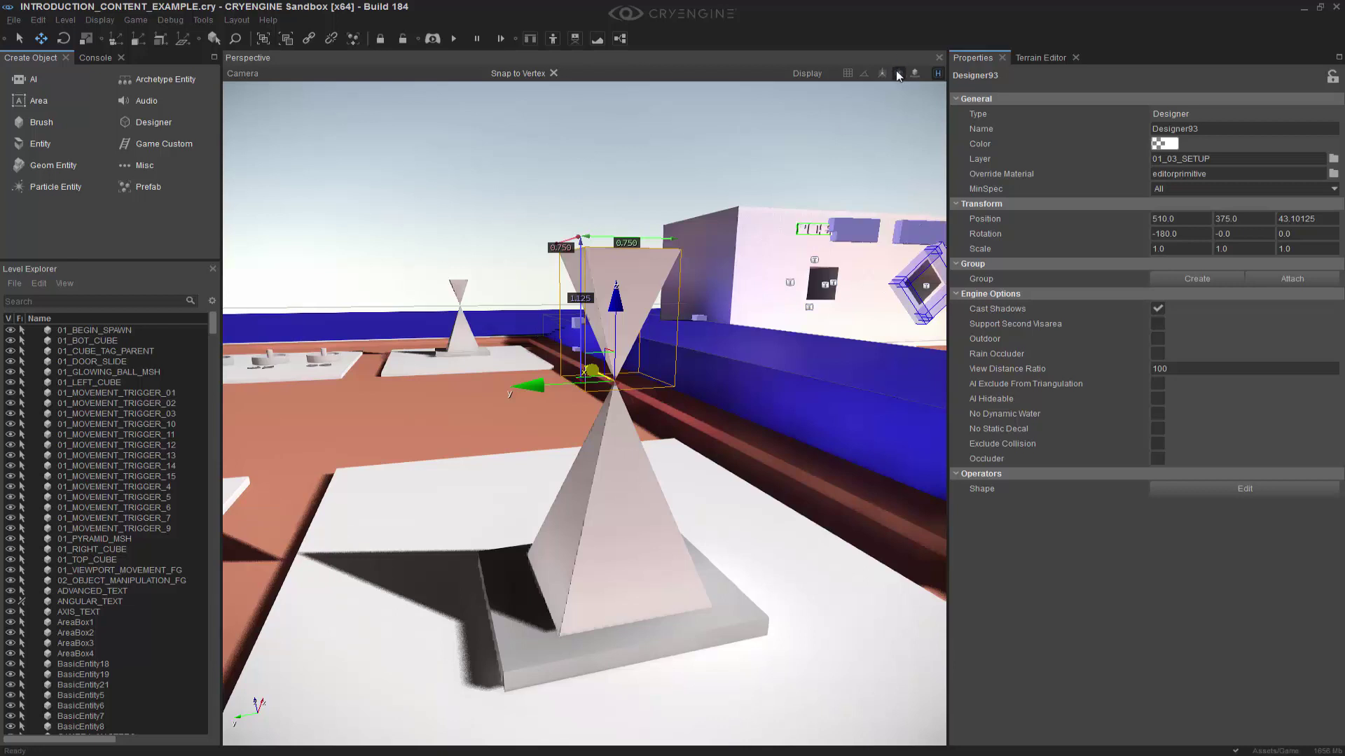
left_click(497, 136)
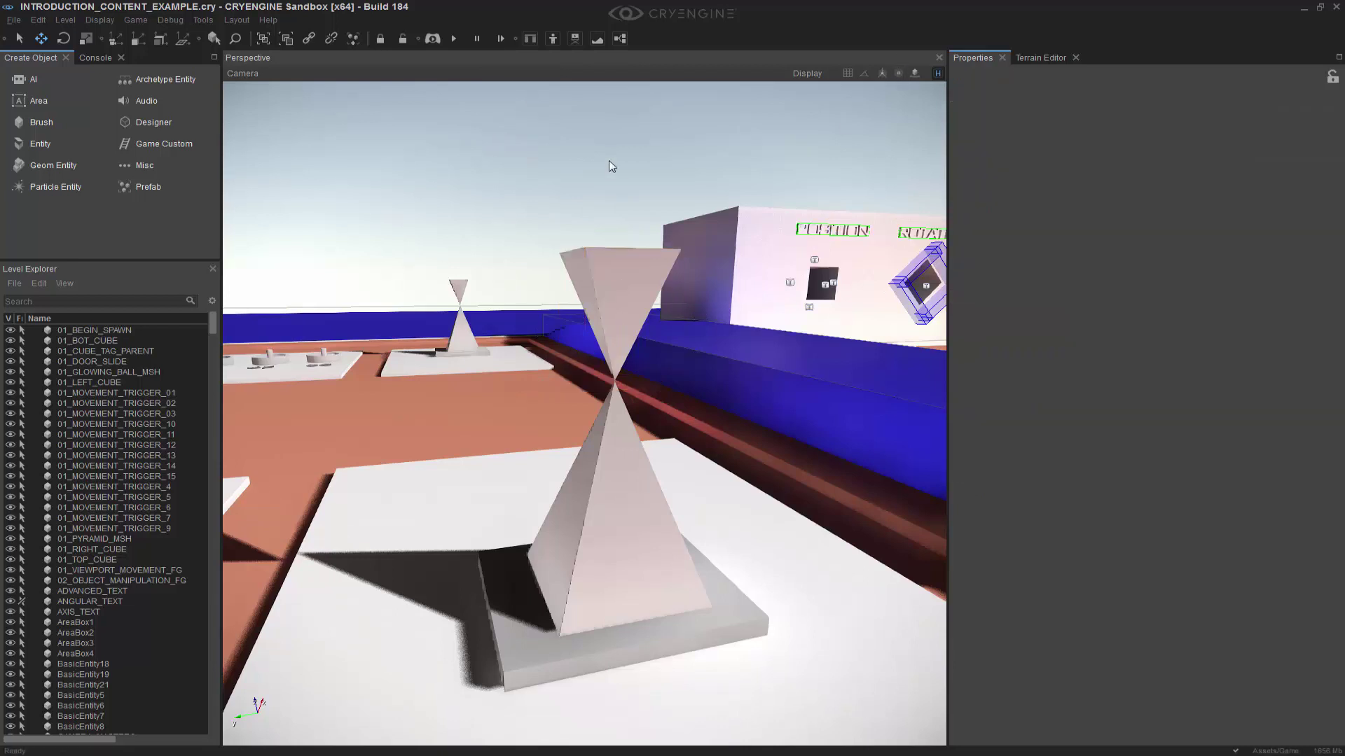
scroll(609, 166, "down", 5)
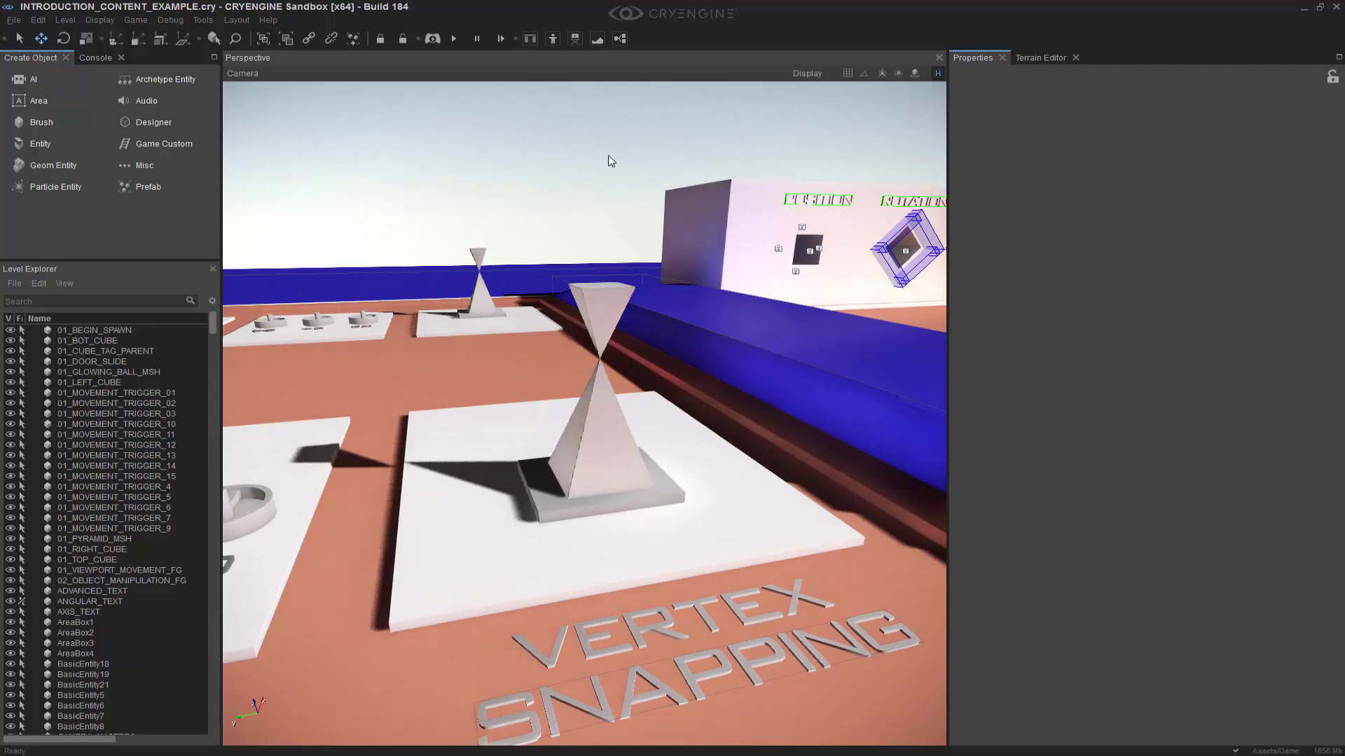
Examine the angular snapping station with its 90, 45 and 30 dials and the finished example behind it
right_click_drag(608, 162, 628, 241)
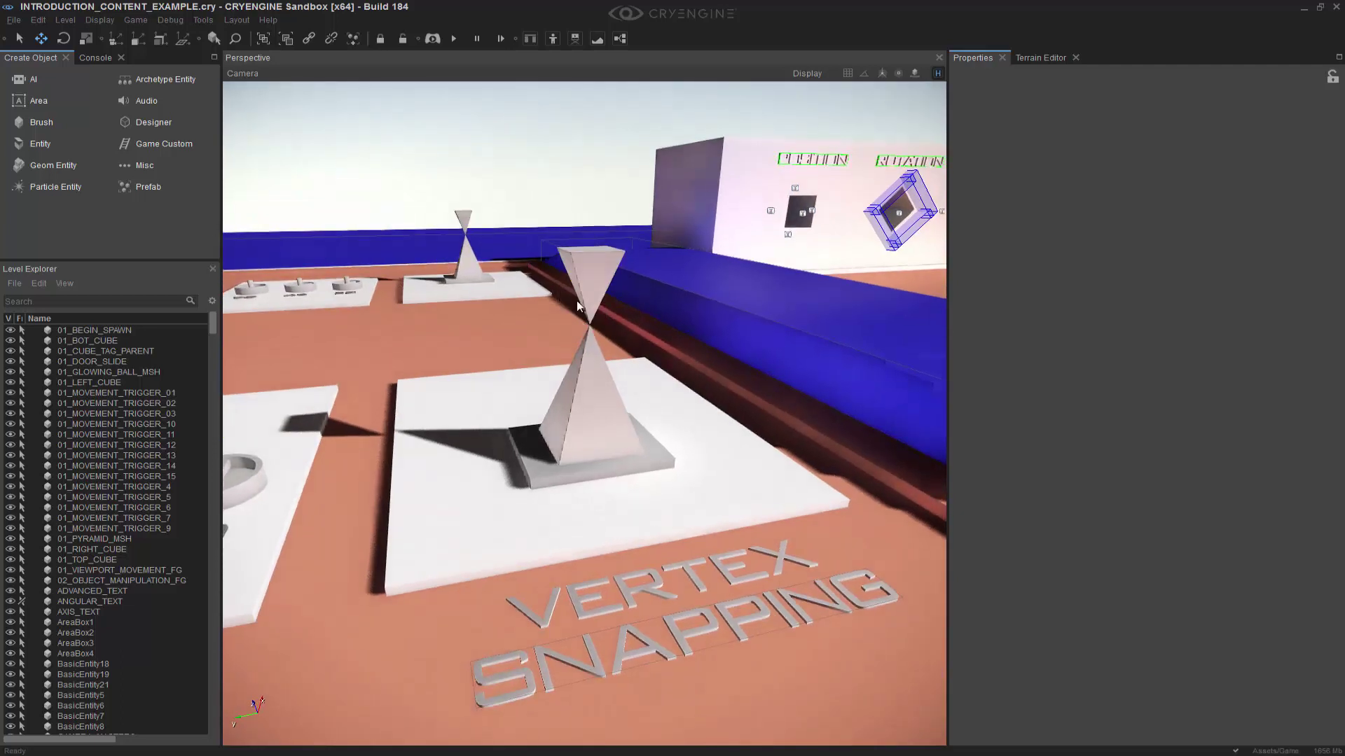
right_click_drag(597, 271, 522, 234)
middle_click_drag(598, 272, 560, 272)
key("a")
right_click_drag(584, 235, 584, 270)
middle_click_drag(584, 269, 591, 242)
right_click_drag(585, 269, 569, 284)
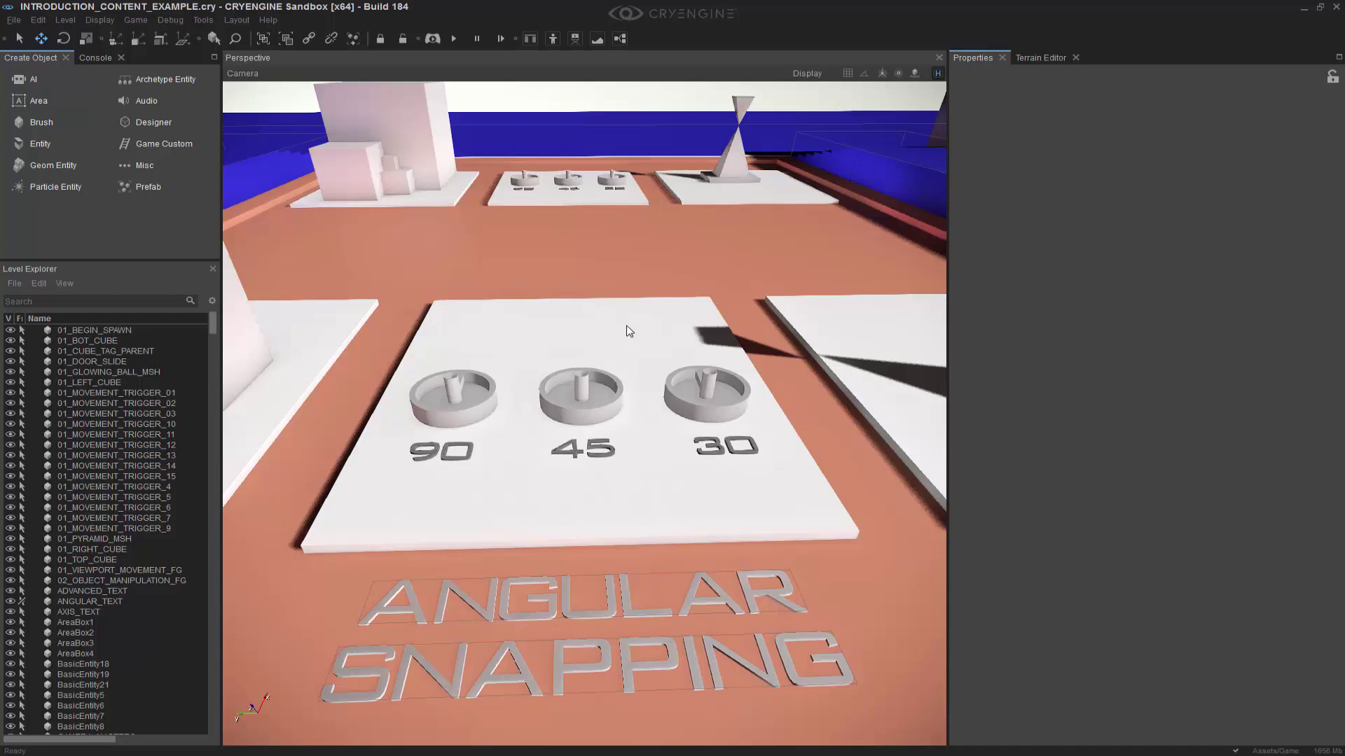
mouse_move(585, 413)
right_mouse_down()
mouse_move(584, 287)
mouse_move(584, 420)
mouse_move(584, 403)
right_mouse_up()
key("w")
key("s")
key("w")
left_click(798, 431)
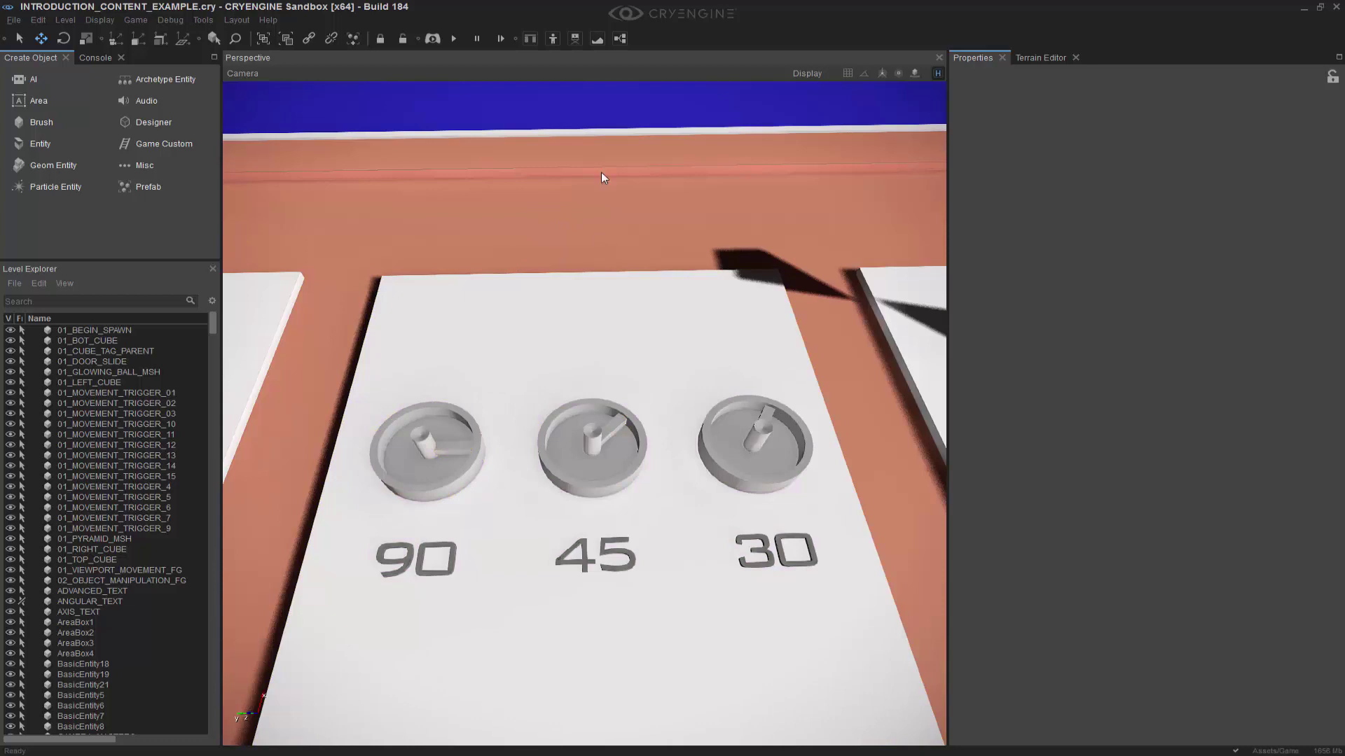
scroll(701, 362, "down", 10)
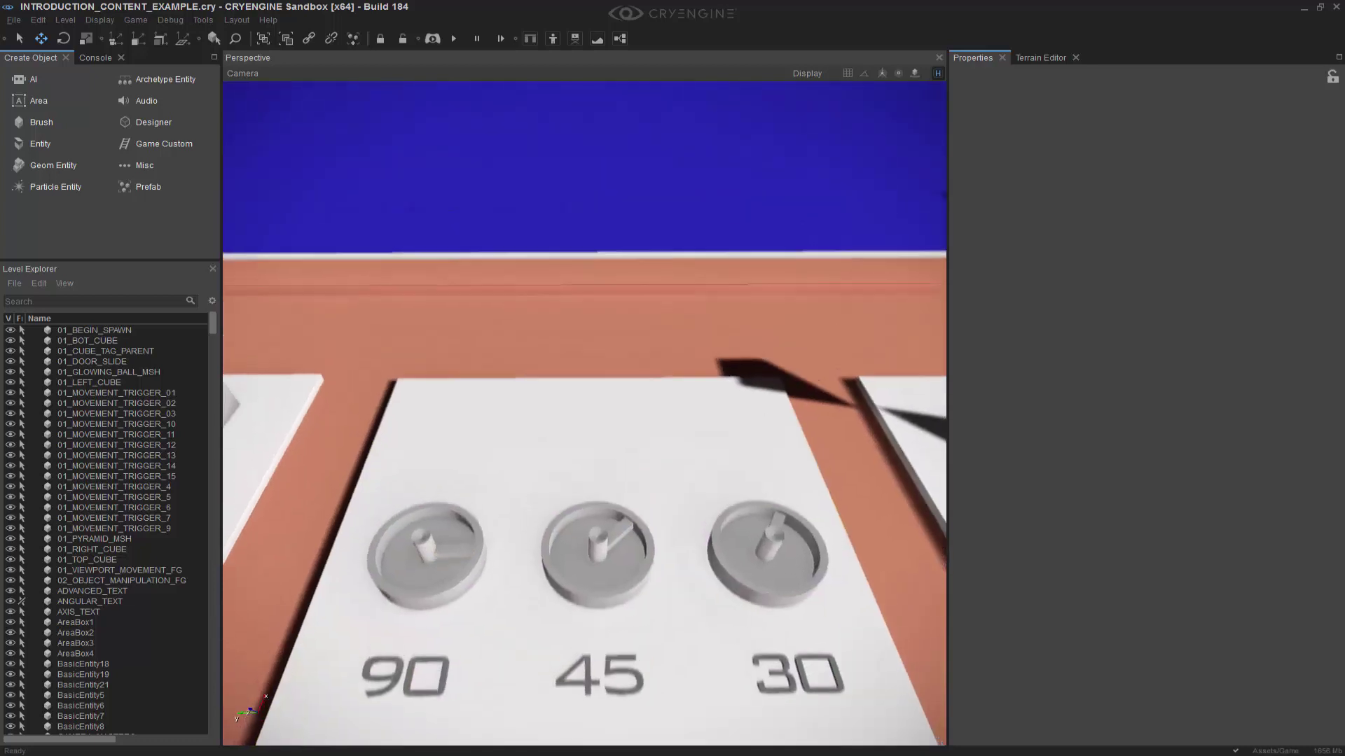
scroll(695, 316, "up", 10)
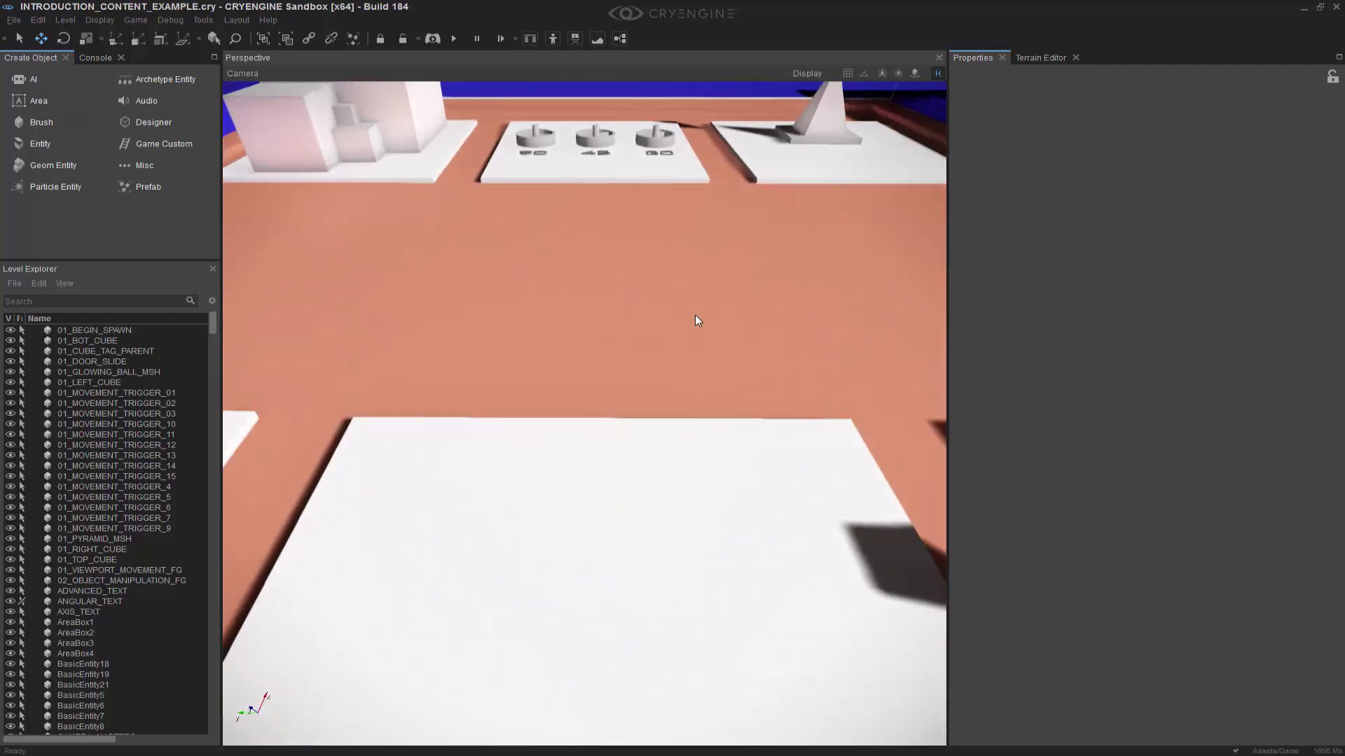
right_click_drag(701, 303, 705, 323)
middle_click_drag(705, 323, 699, 301)
scroll(697, 304, "up", 4)
Select the pointer in the 30 dial and enable angle snapping at 30 degrees
left_click(625, 428)
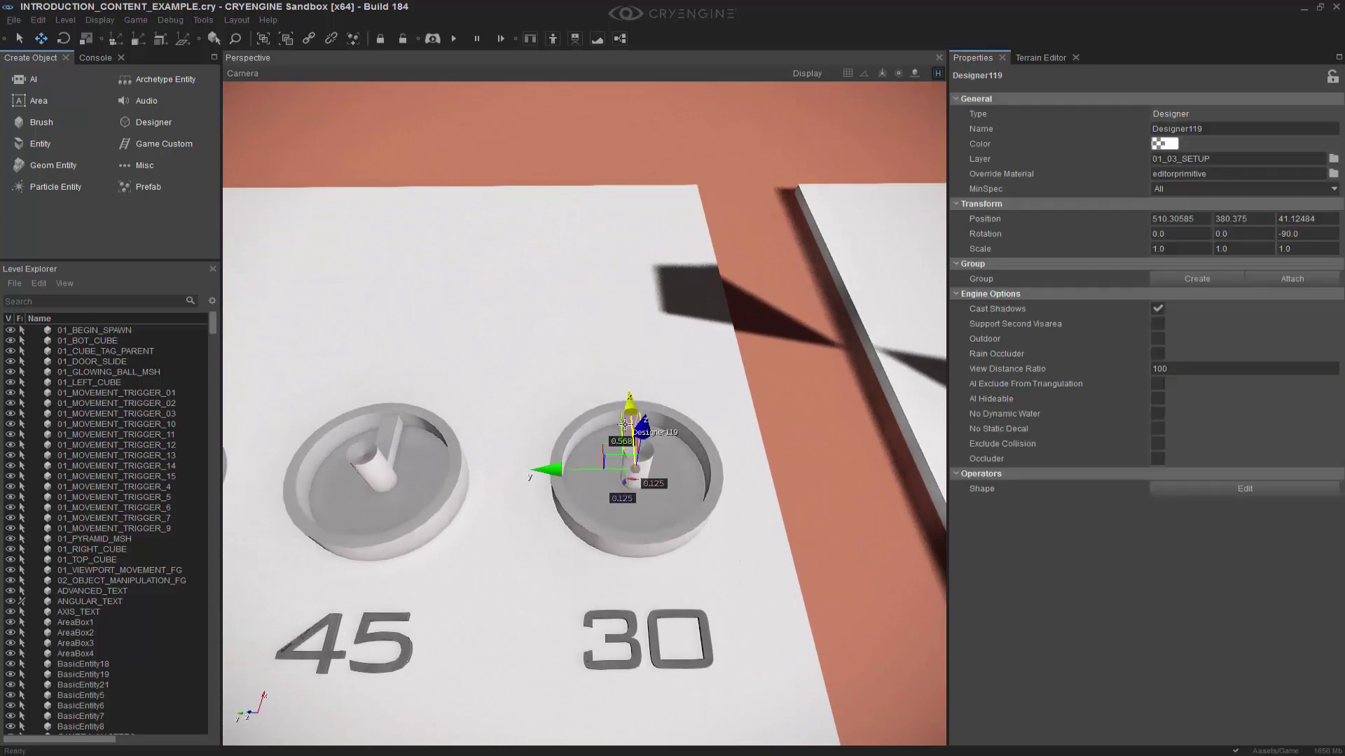
right_click(864, 74)
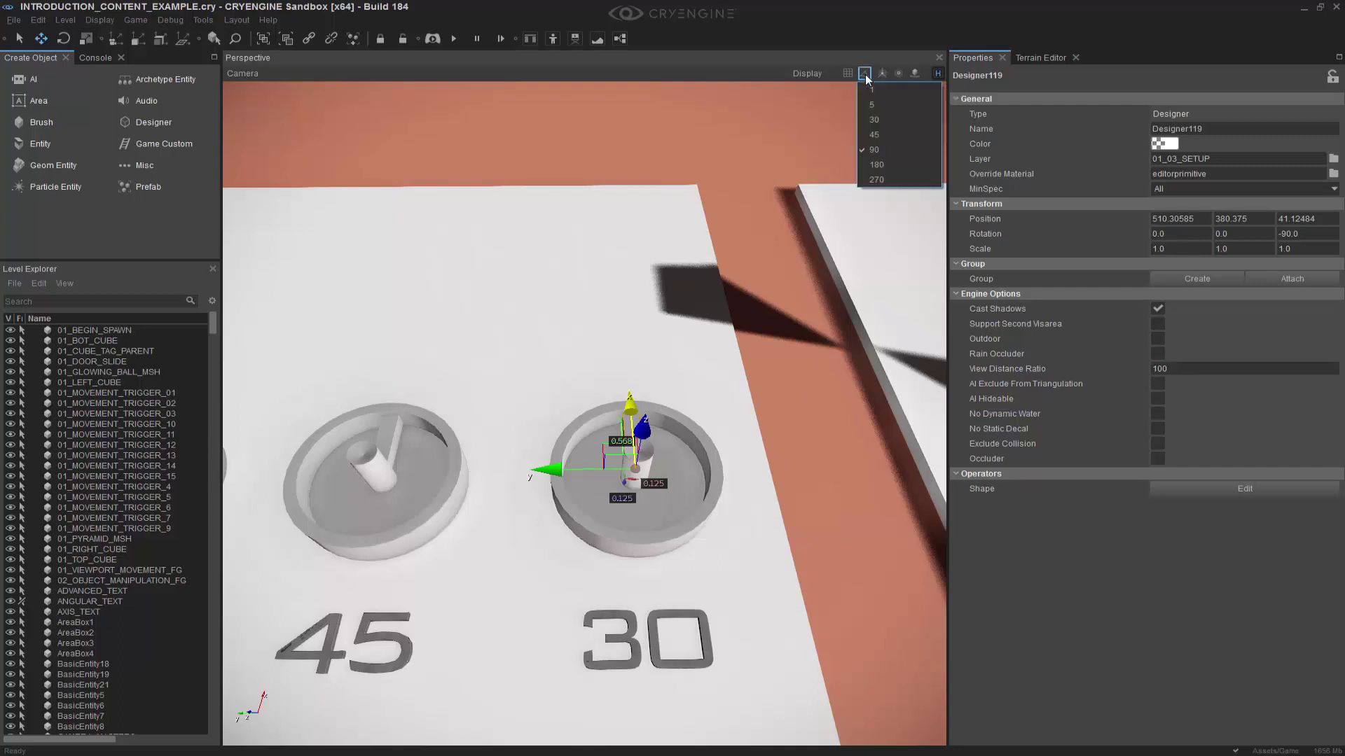
left_click(883, 119)
right_click_drag(663, 272, 630, 280)
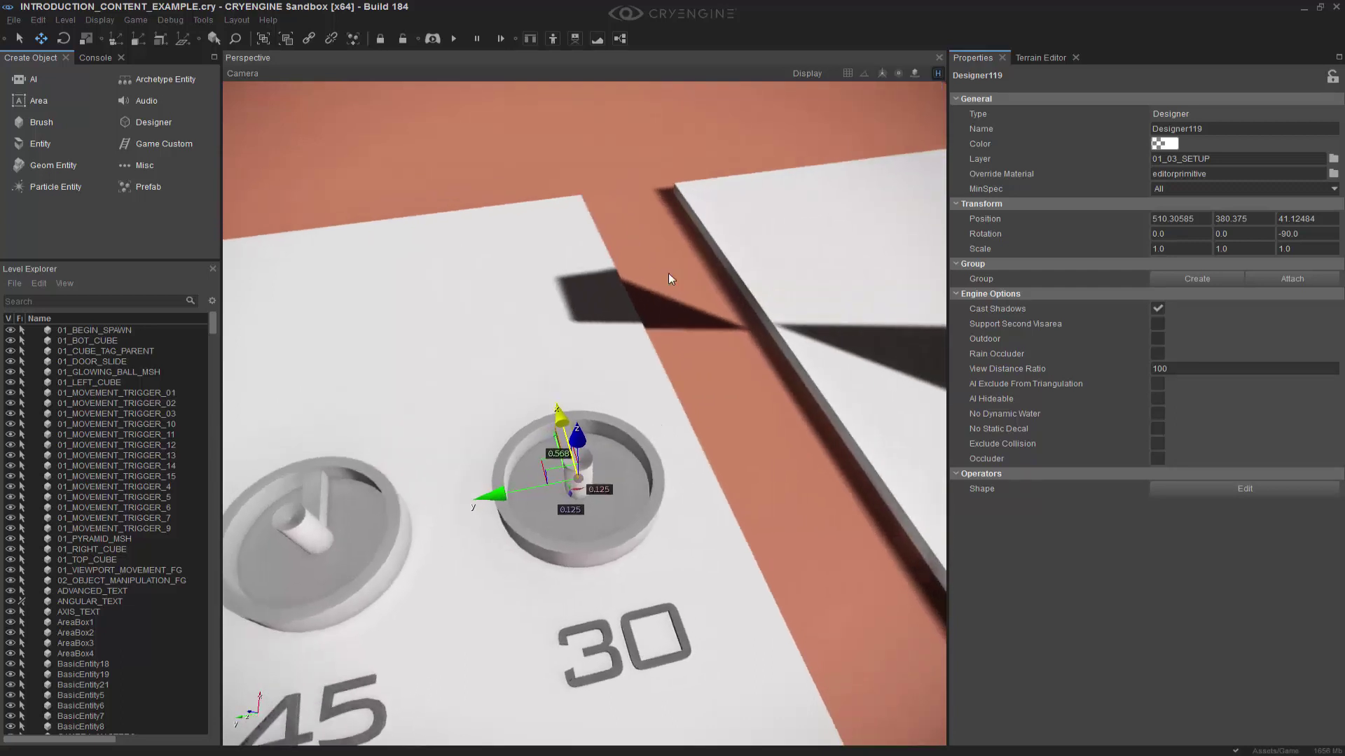
left_click(866, 75)
Rotate the 30 dial's pointer by 30 degrees clockwise around its vertical axis
middle_click_drag(661, 350, 736, 340)
key("2")
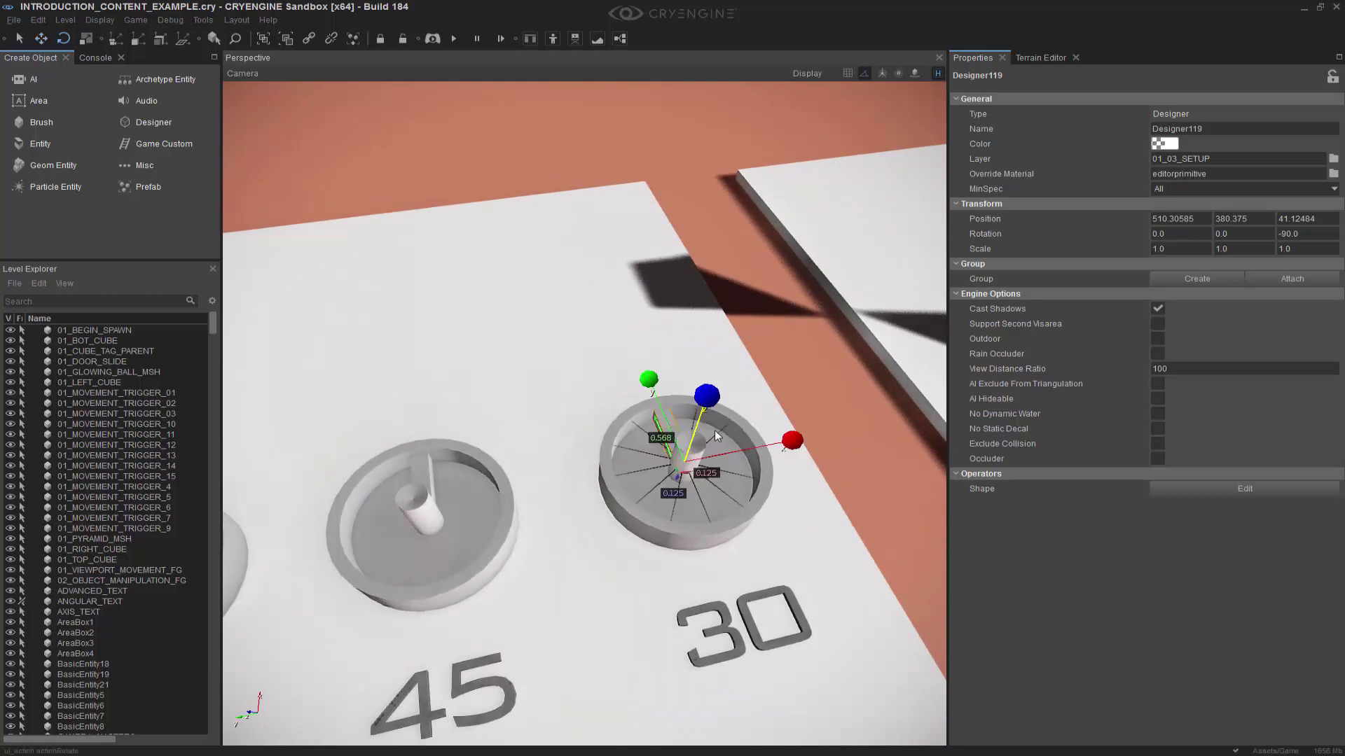
right_click_drag(706, 425, 780, 441)
scroll(781, 441, "up", 4)
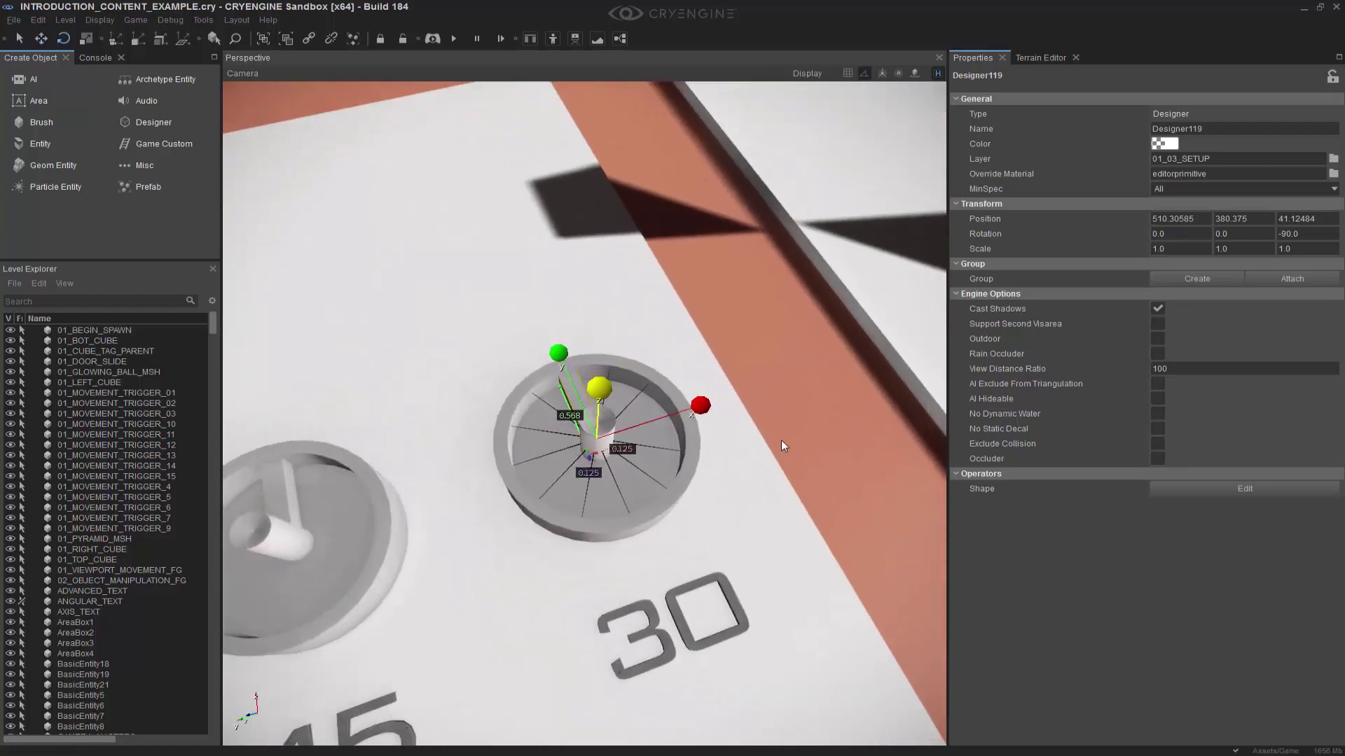
scroll(772, 450, "up", 2)
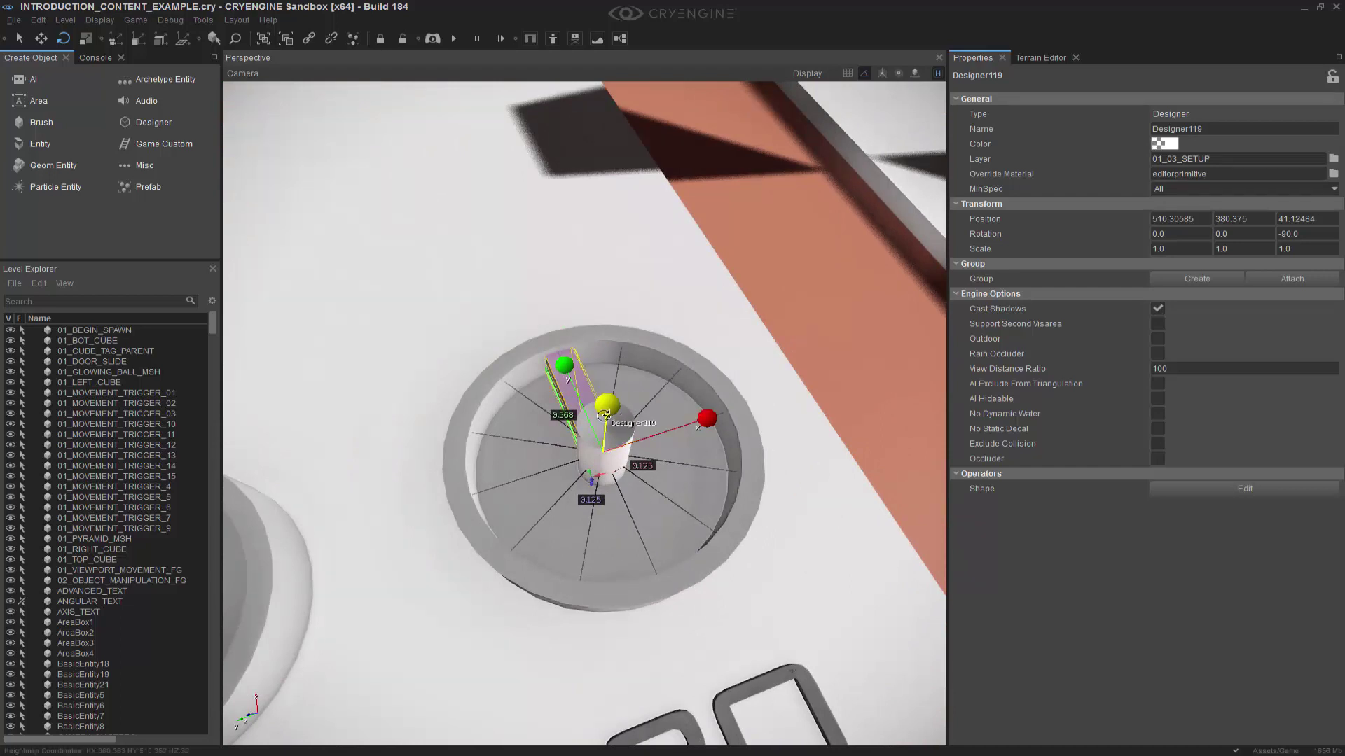
left_click_drag(603, 415, 633, 427)
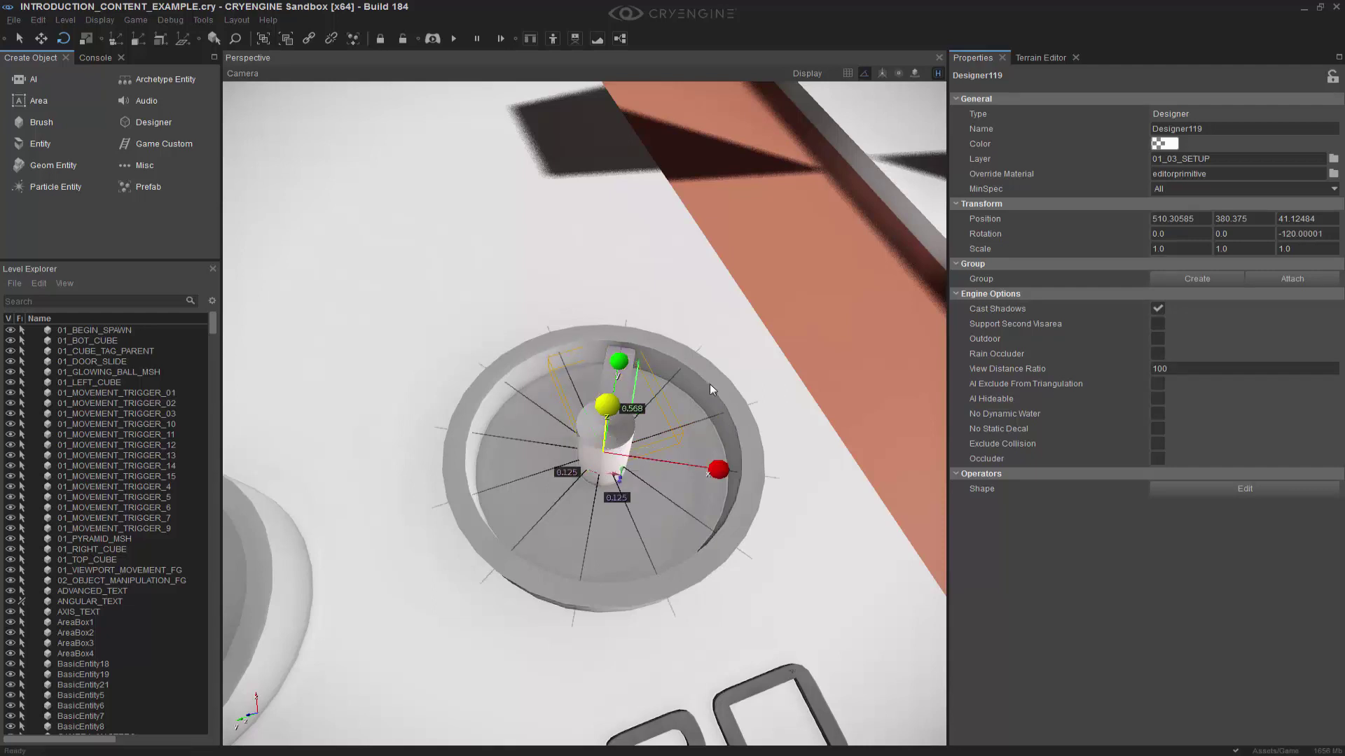
Set angle snapping to 45 degrees and rotate the 45 dial's pointer one increment clockwise around its vertical axis
right_click_drag(746, 393, 741, 358)
scroll(746, 394, "down", 2)
middle_click_drag(747, 393, 524, 388)
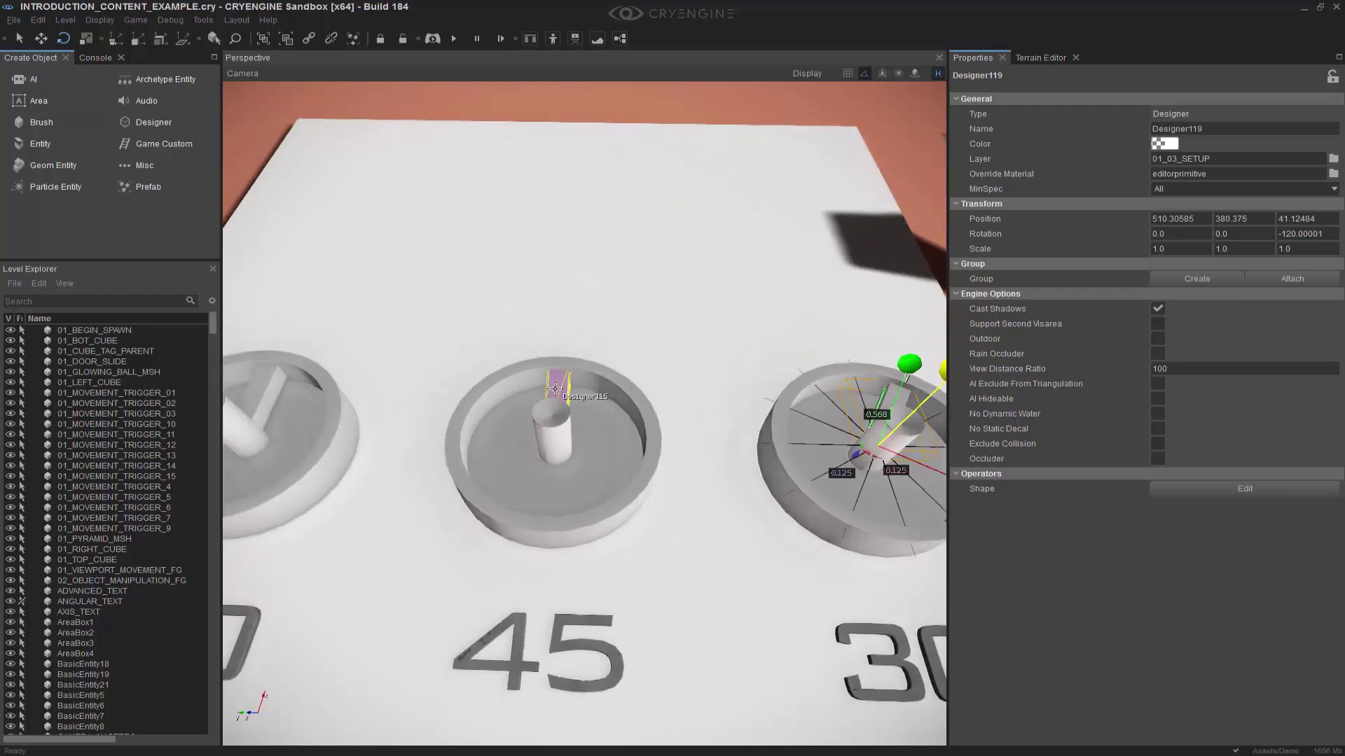
left_click(553, 410)
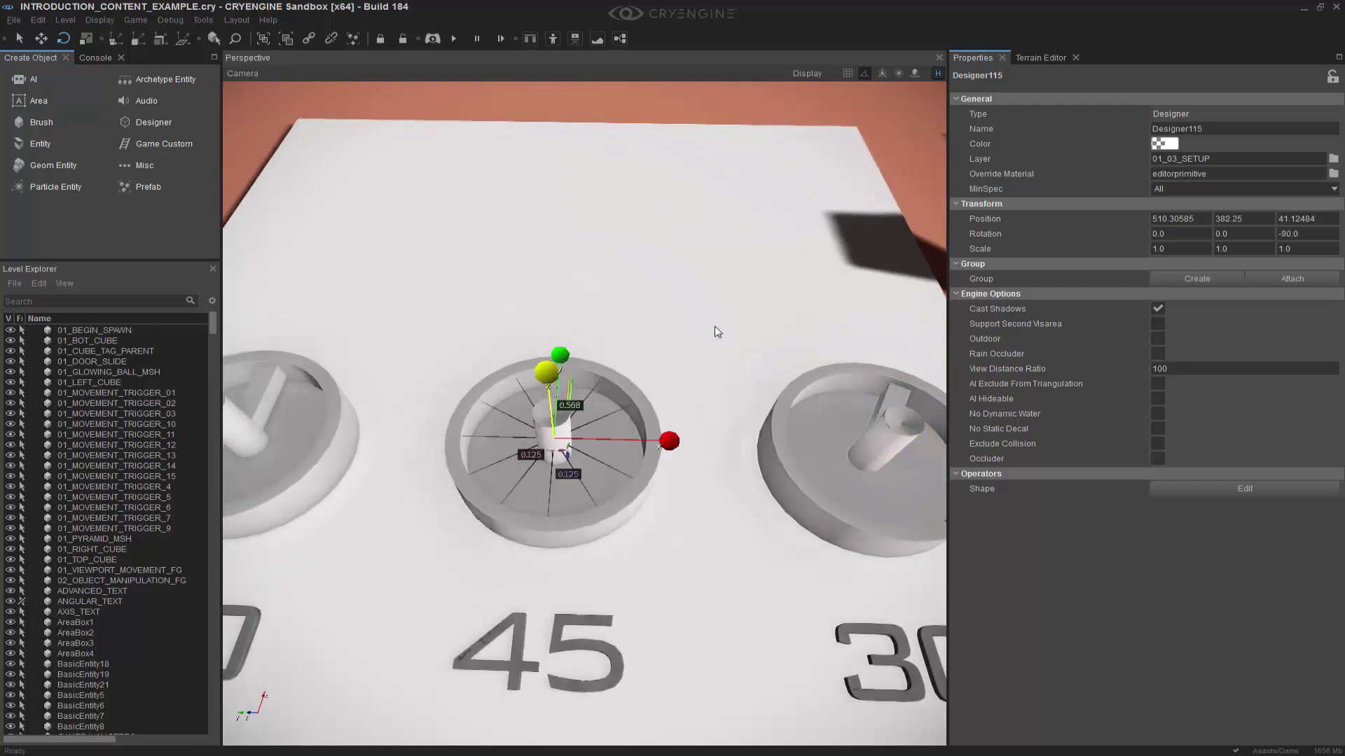
left_click(864, 75)
left_click(880, 134)
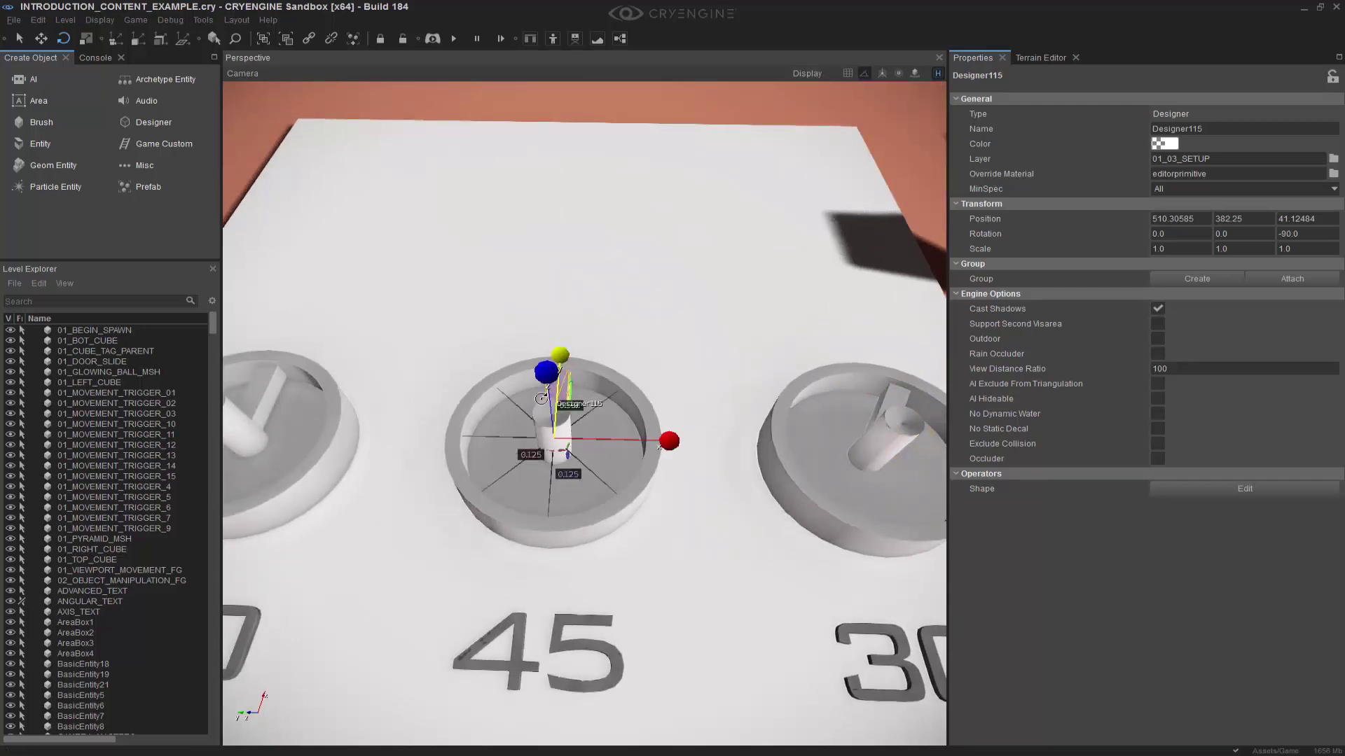
left_click_drag(548, 401, 549, 415)
Set angle snapping to 90 degrees and rotate the 90 dial's pointer one increment clockwise around its vertical axis
middle_click_drag(700, 448, 696, 456)
left_click(516, 369)
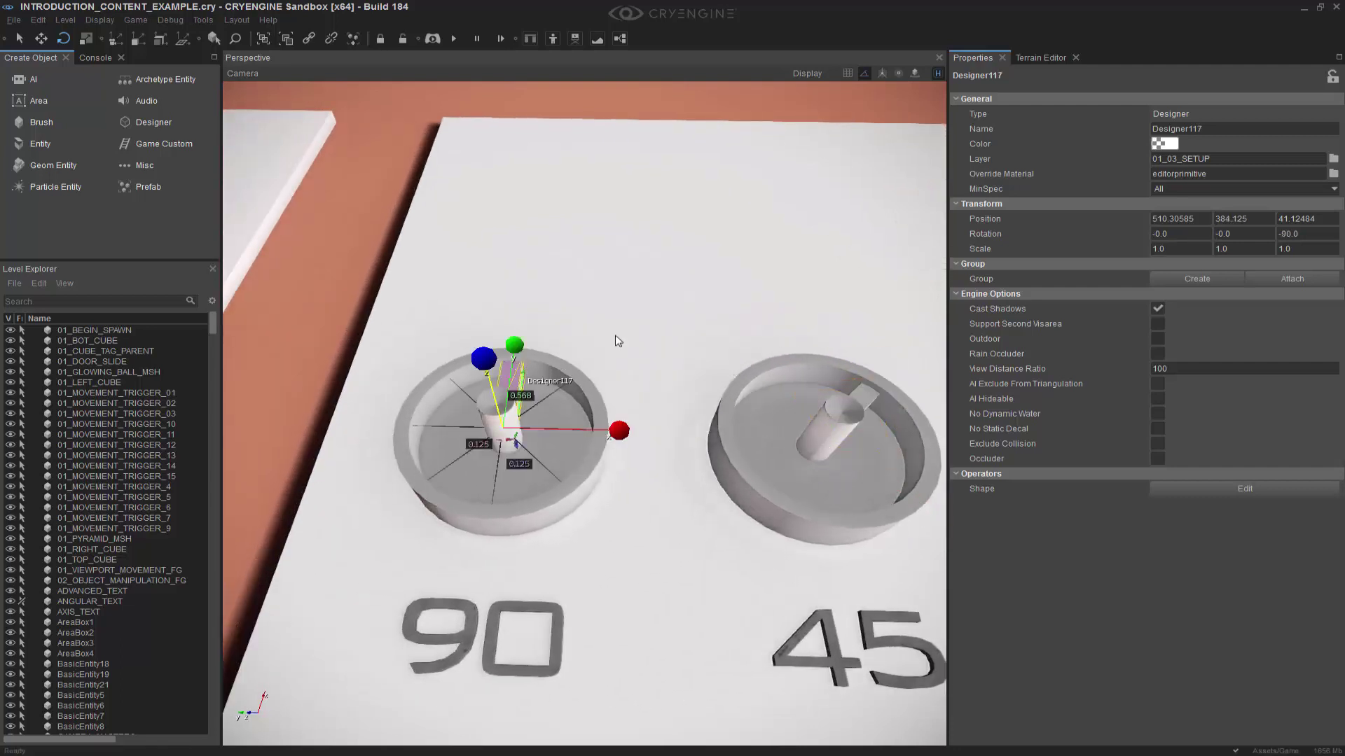
left_click(866, 74)
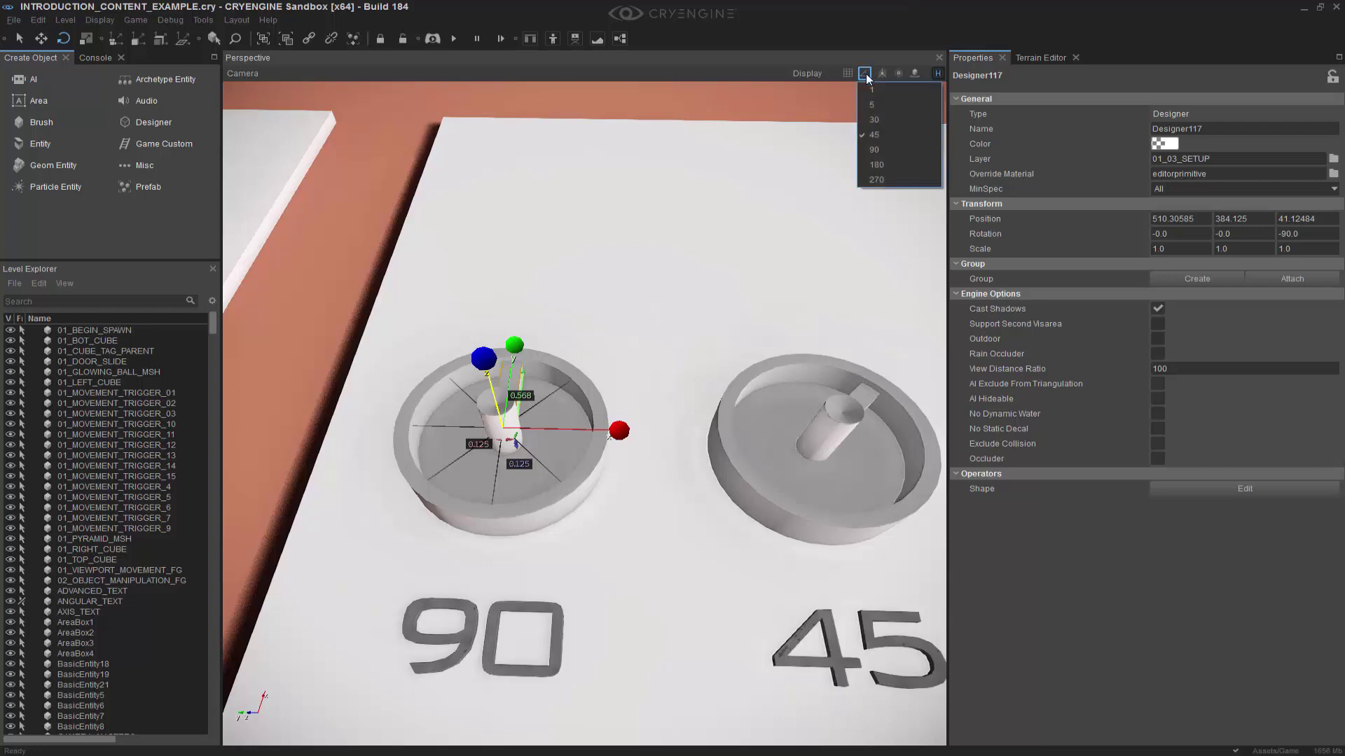
left_click(903, 149)
left_click_drag(495, 383, 504, 451)
Deselect the 90 dial's pointer and turn off angle snapping
scroll(713, 410, "down", 5)
middle_click_drag(712, 411, 732, 451)
left_click(877, 321)
right_click_drag(877, 320, 878, 343)
middle_click_drag(878, 322, 884, 328)
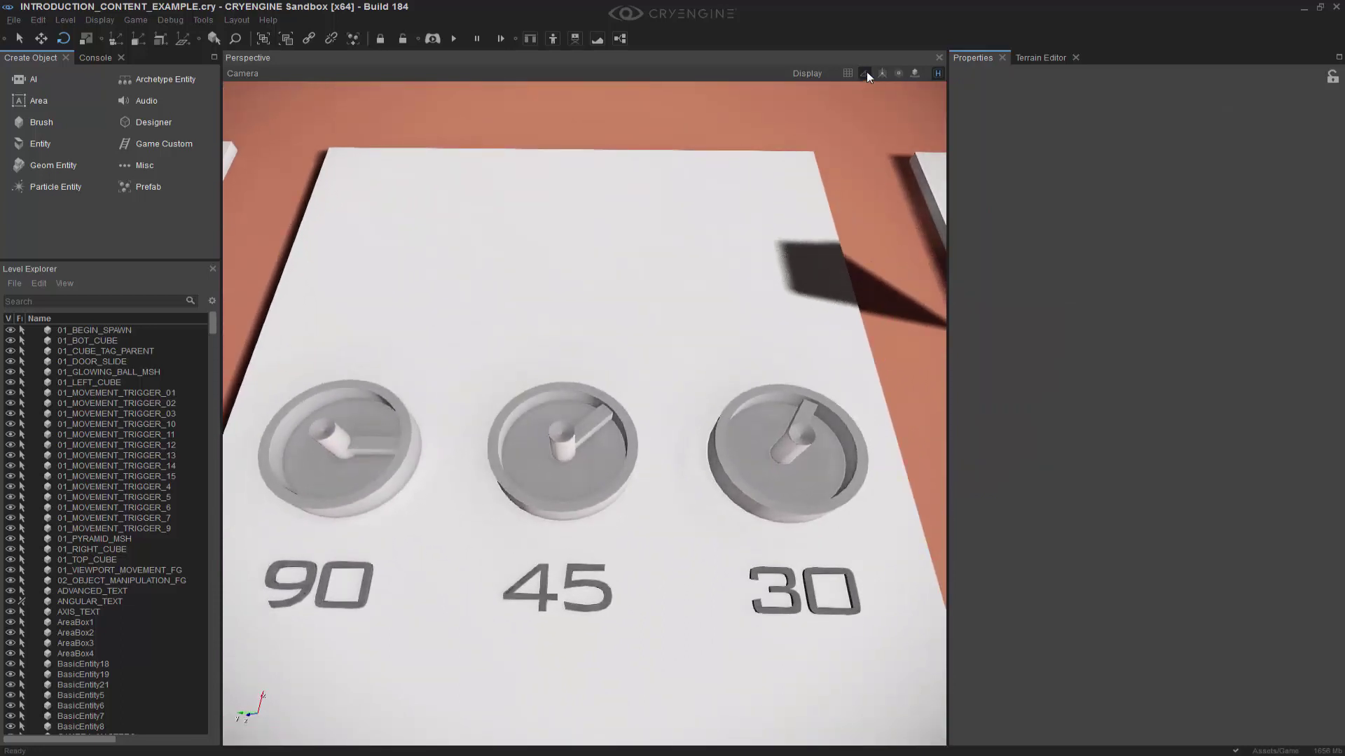
Examine the grid snapping station's stacked cubes marked 4, 2 and 1 and the finished cube arrangement behind them
right_click_drag(902, 283, 902, 257)
middle_click_drag(902, 284, 906, 303)
scroll(905, 300, "down", 4)
right_click_drag(906, 300, 905, 277)
middle_click_drag(905, 300, 826, 302)
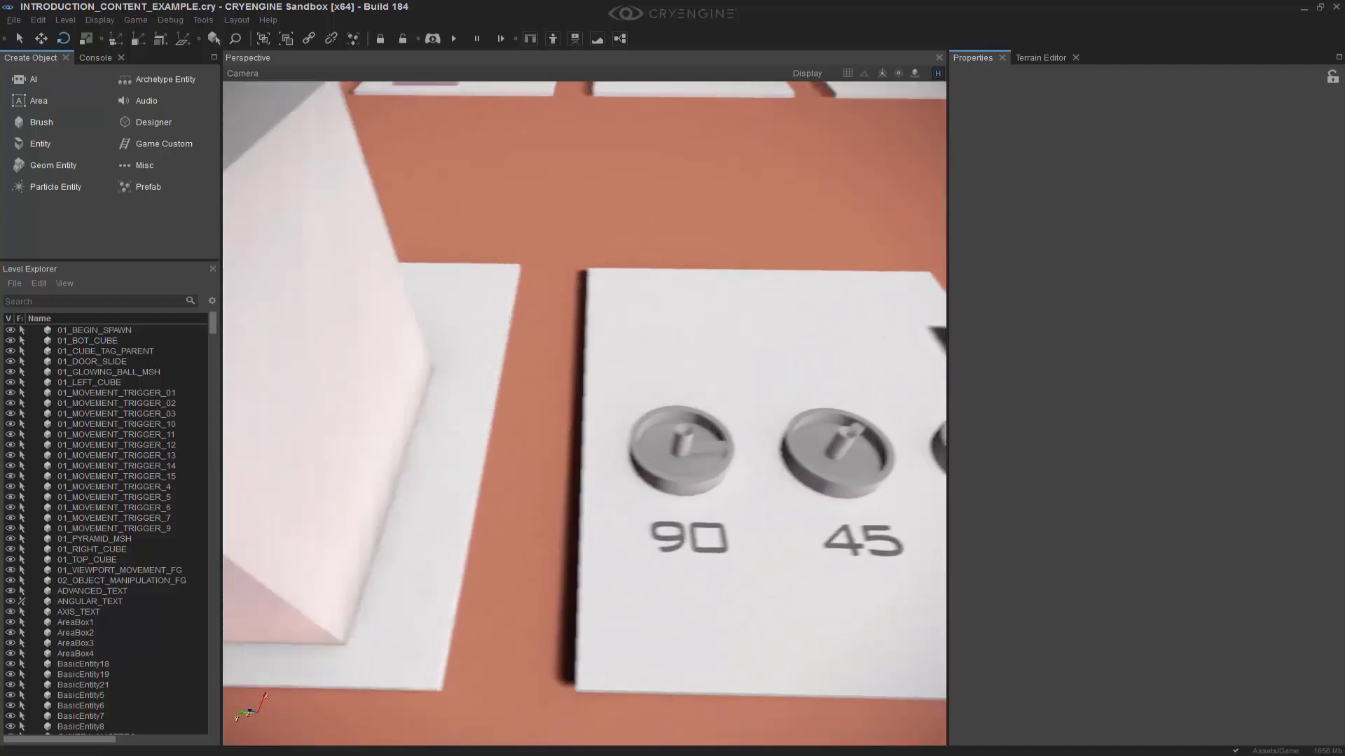
scroll(935, 368, "down", 4)
right_click_drag(934, 368, 931, 340)
middle_click_drag(927, 368, 939, 378)
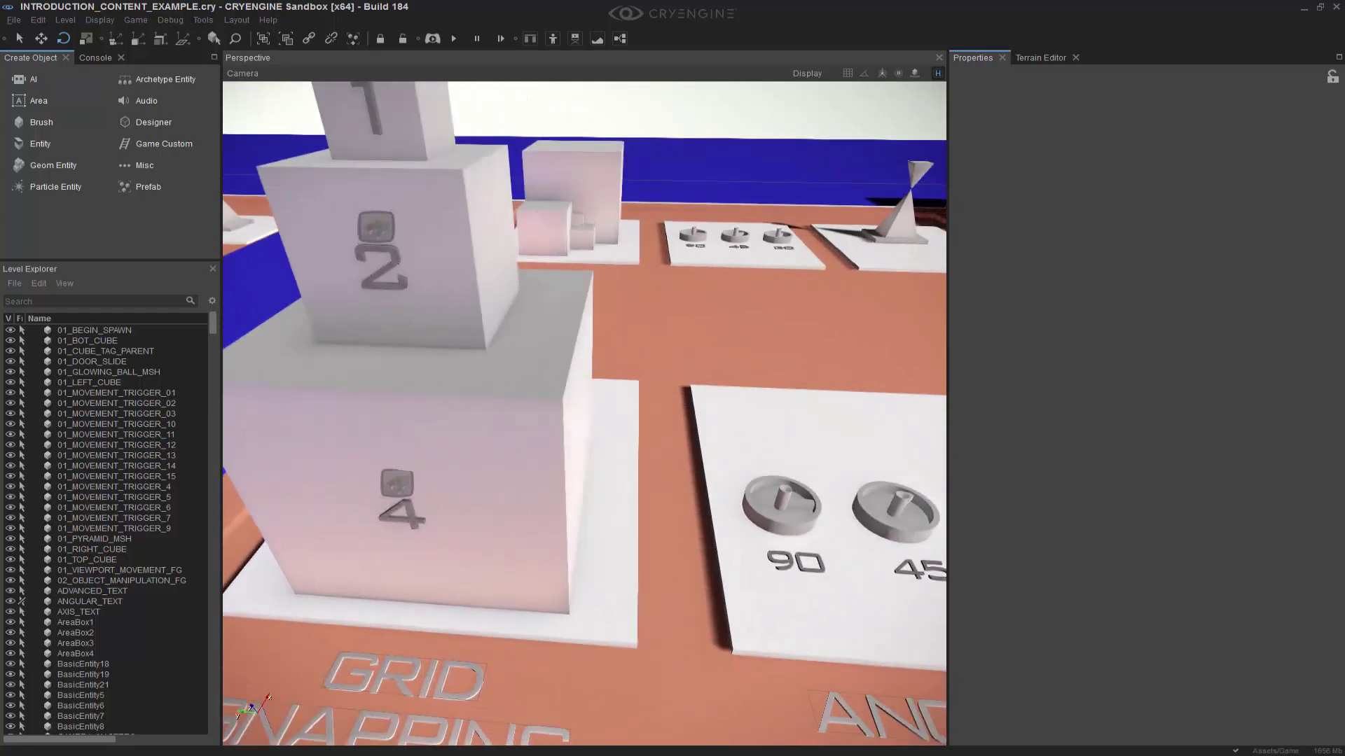
right_click_drag(927, 367, 891, 366)
middle_click_drag(936, 357, 943, 369)
right_click_drag(927, 360, 903, 356)
middle_click_drag(927, 360, 934, 386)
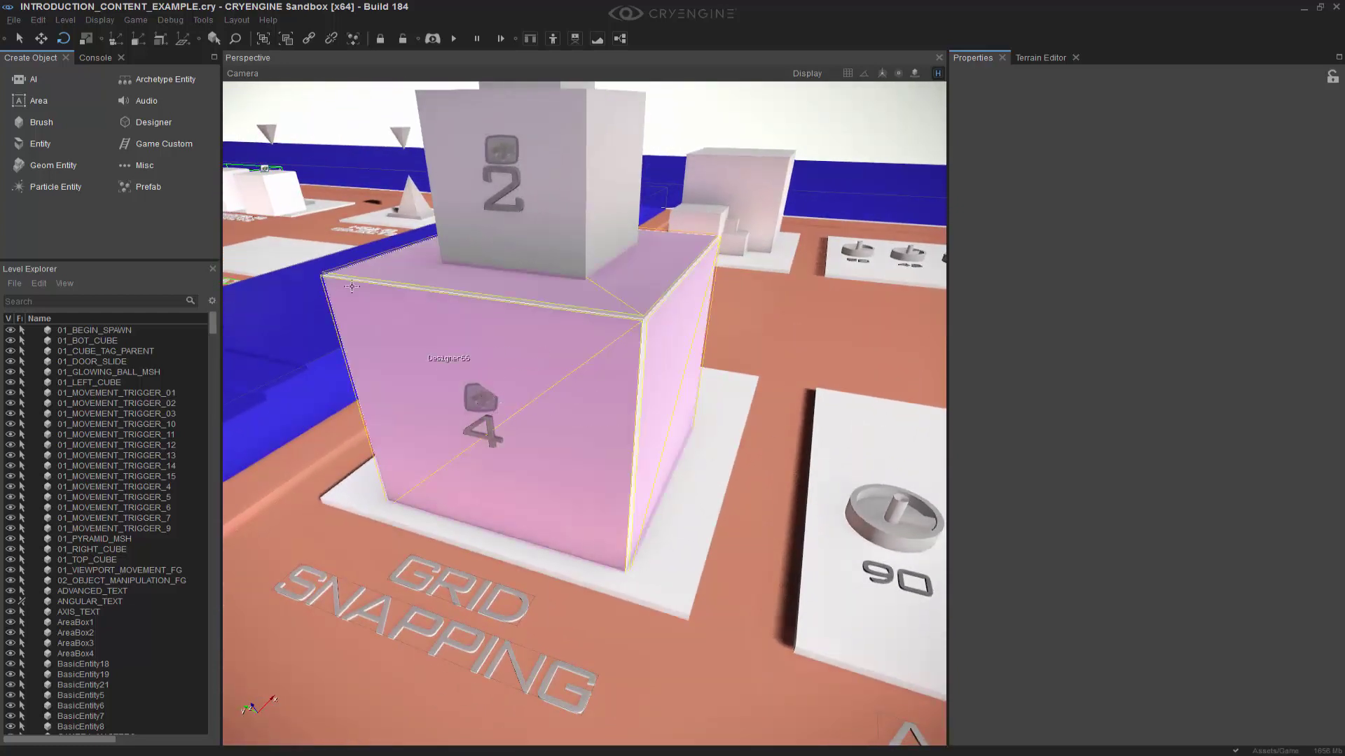
key("Escape")
key("s")
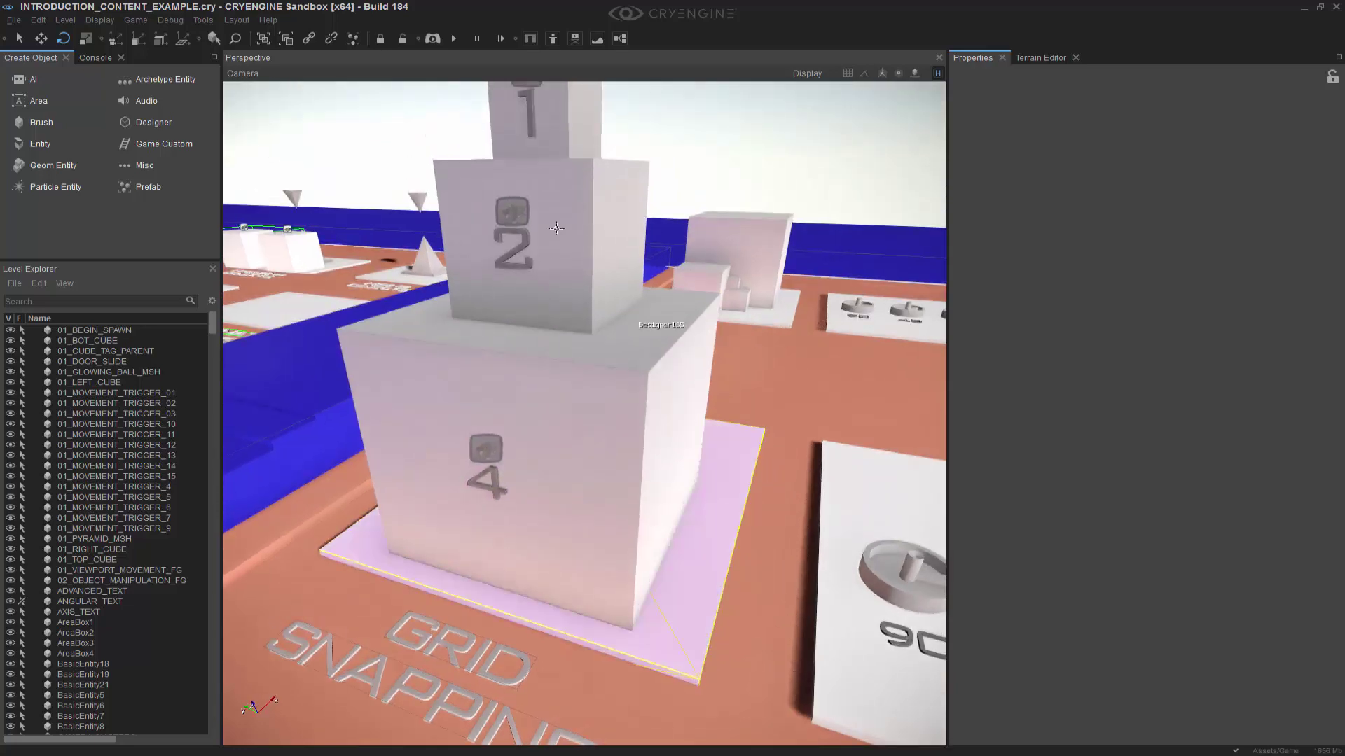
left_click(663, 340)
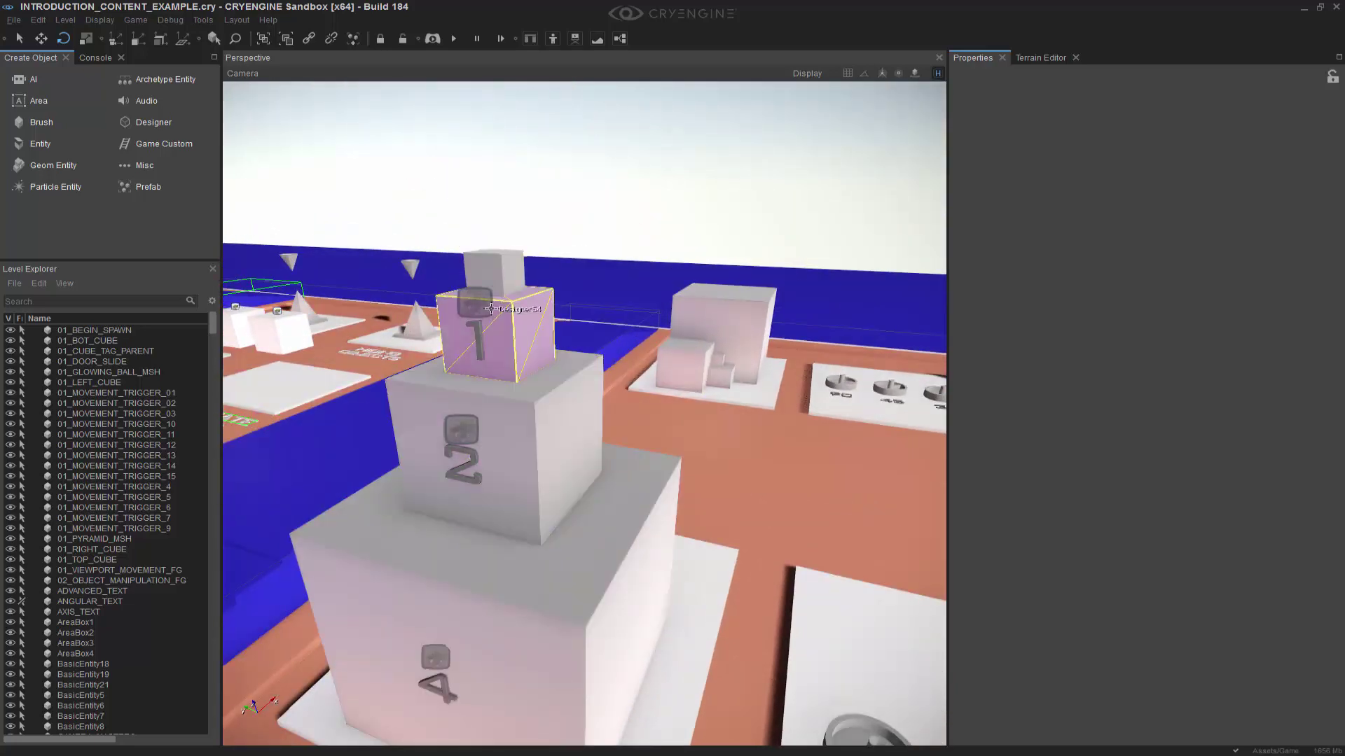
middle_click_drag(763, 429, 633, 528)
right_click_drag(633, 528, 647, 501)
key("w")
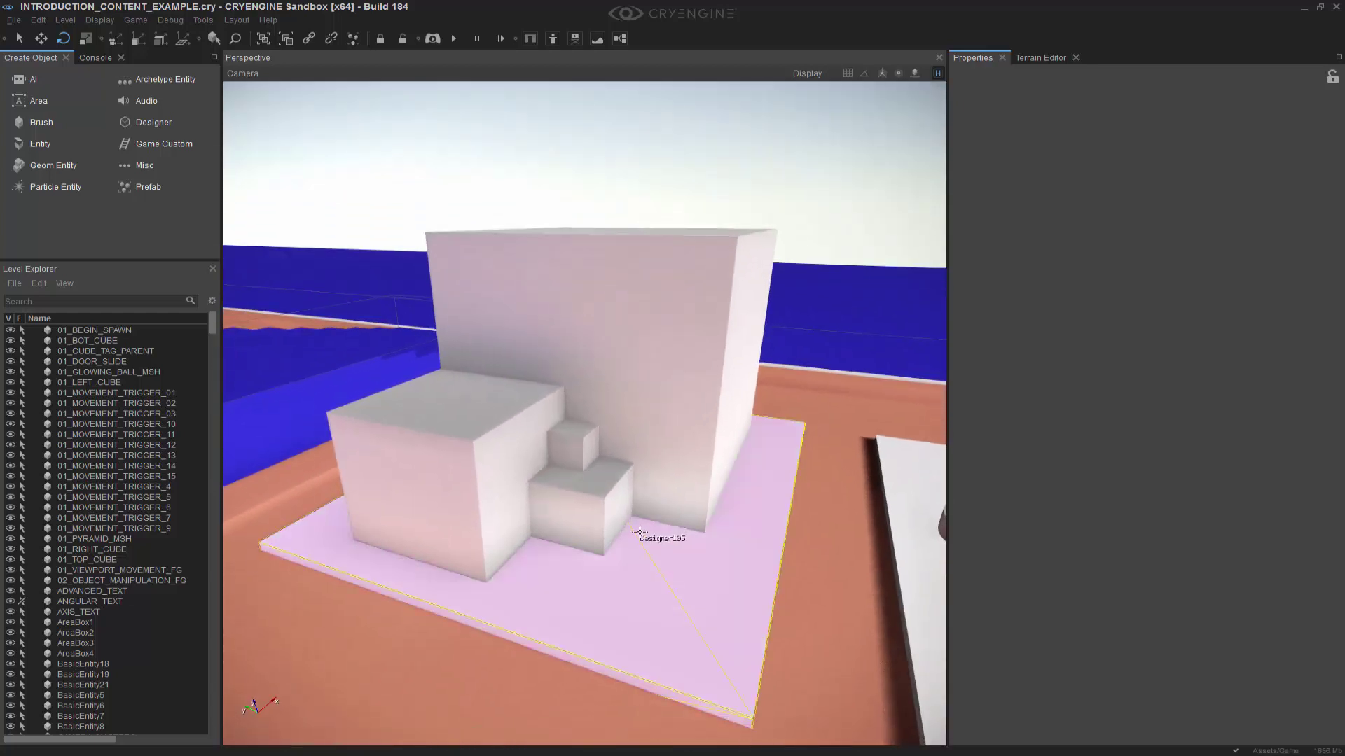
Select the large cube marked 4 at the grid snapping station for moving and turn on grid snapping with a size of 1
left_click(684, 476)
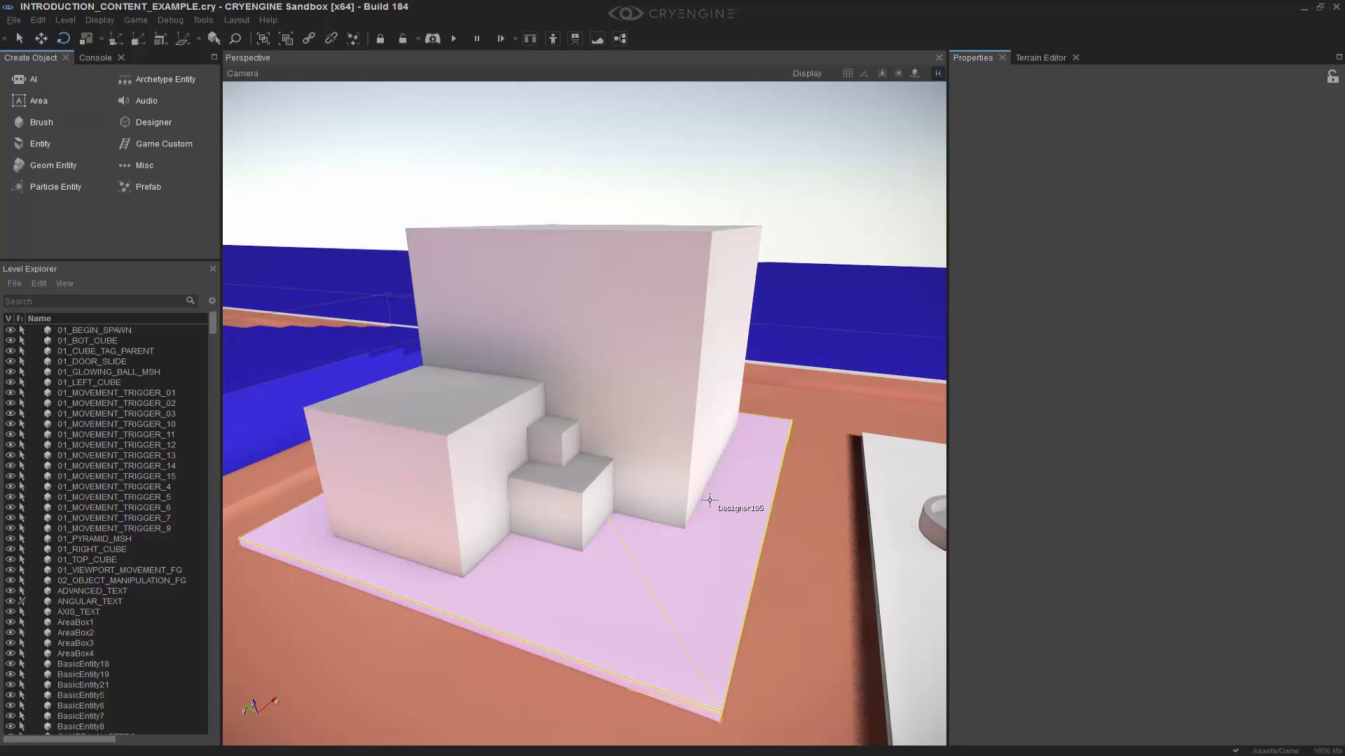
scroll(707, 487, "down", 10)
right_click_drag(714, 480, 771, 469)
left_click(640, 469)
key("2")
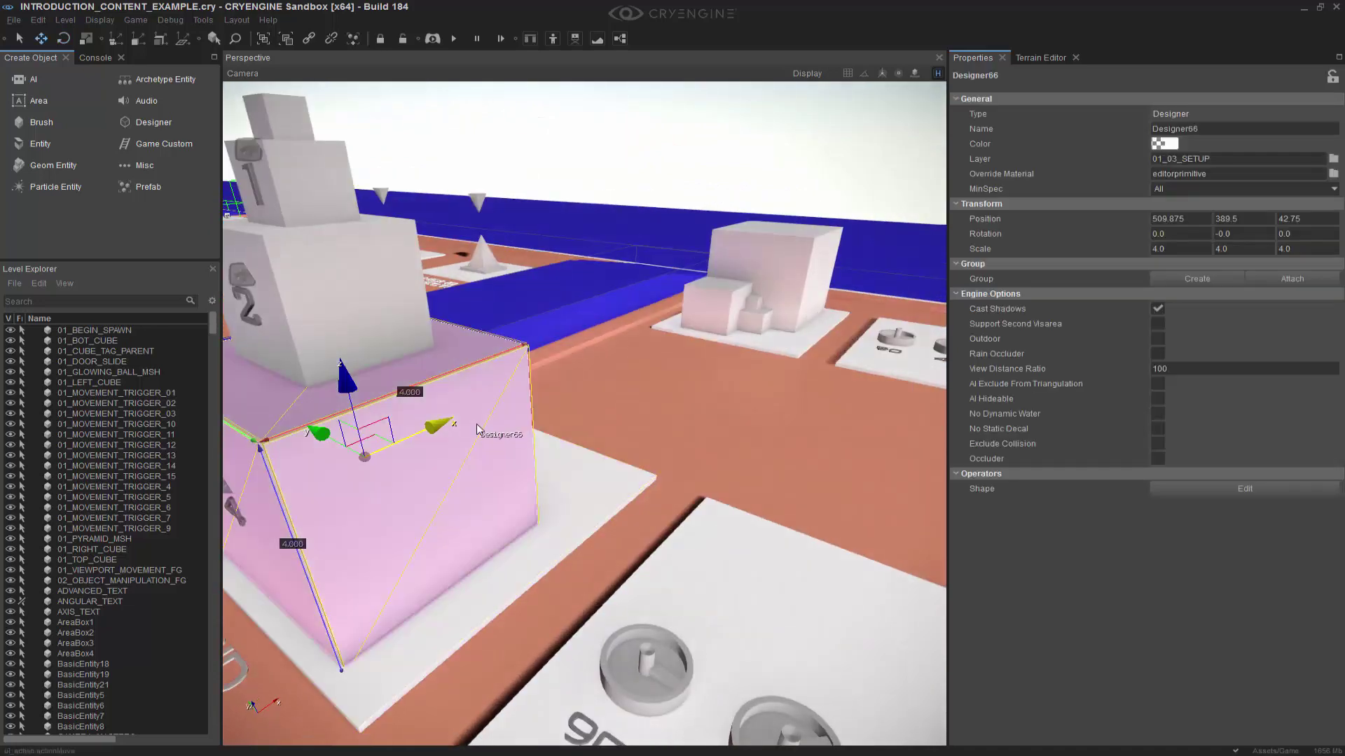
left_click(844, 77)
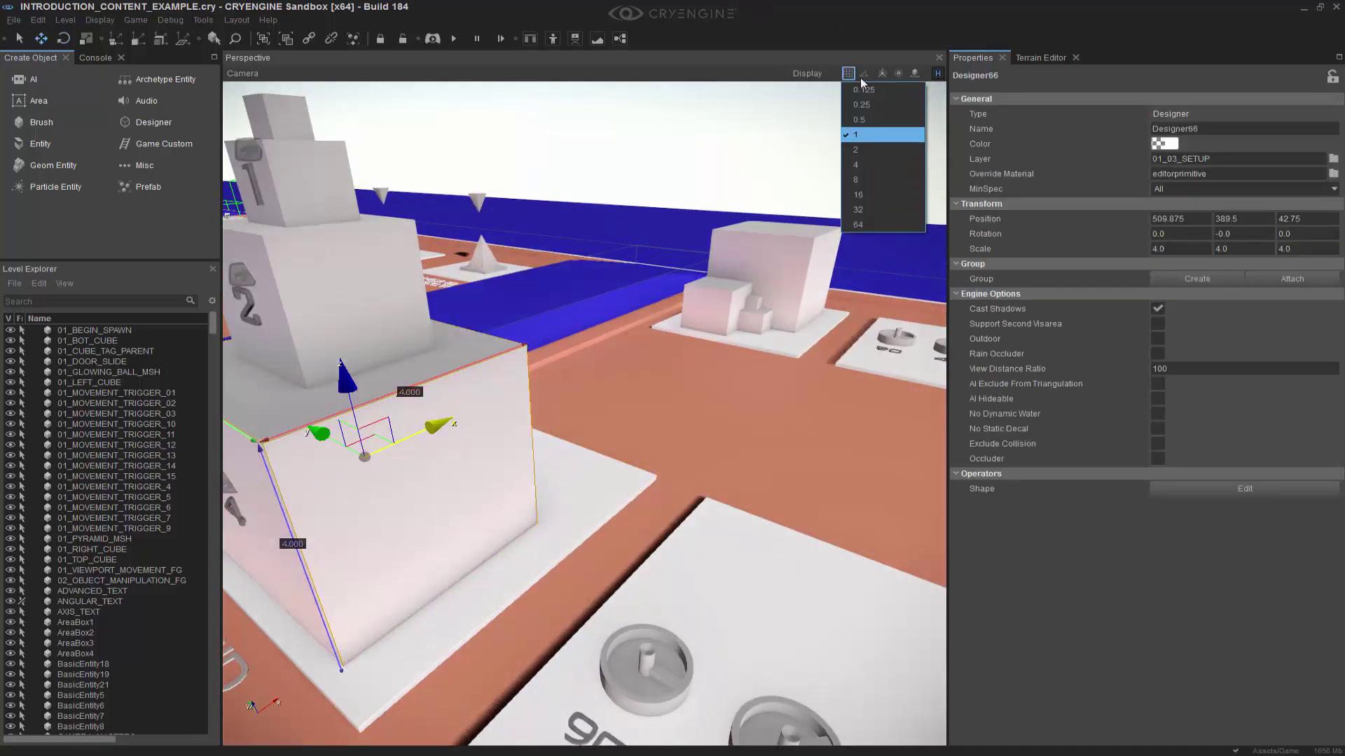
left_click(866, 135)
left_click(847, 76)
Move the cube marked 4 out from under the stack along X and Y to position X 511.875, Y 390.5
right_click_drag(805, 314, 802, 315)
key("s")
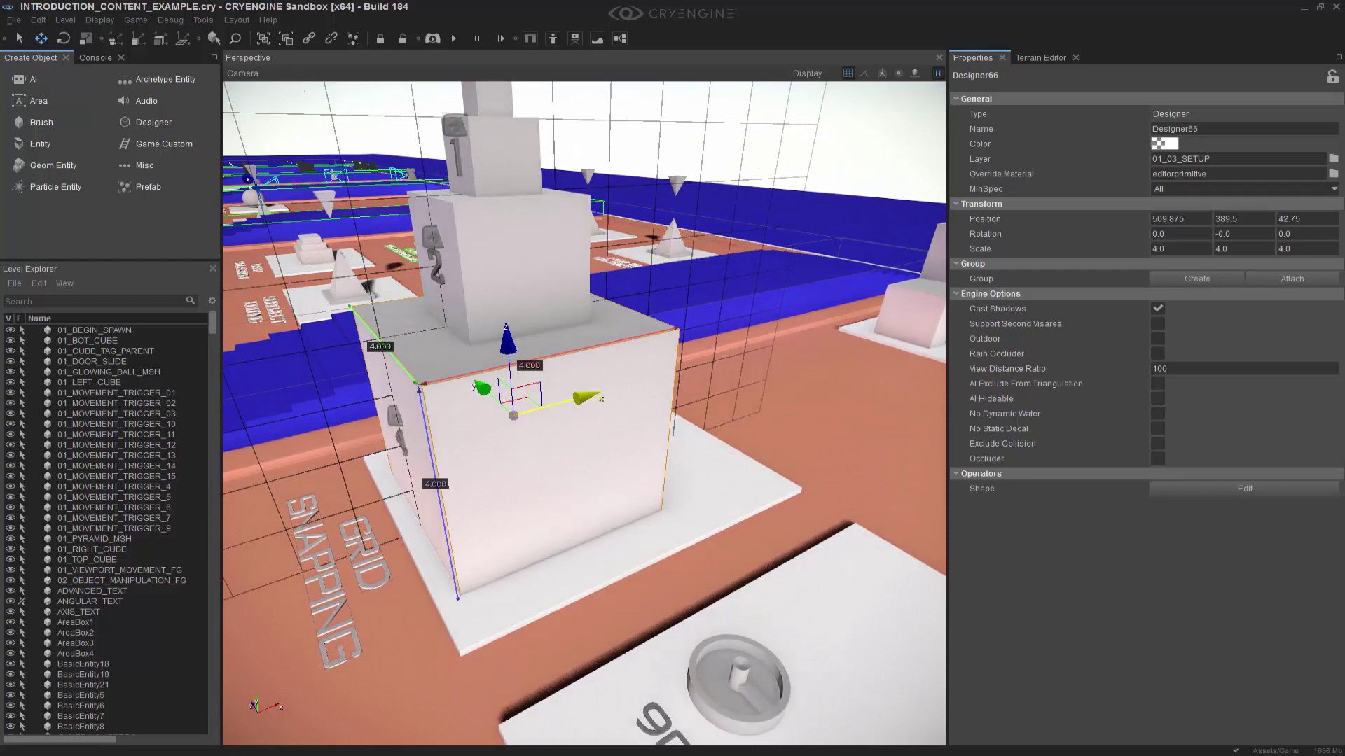
right_click_drag(758, 187, 757, 214)
left_click_drag(579, 371, 649, 365)
right_click_drag(648, 366, 601, 397)
key("d")
left_click_drag(592, 315, 631, 315)
right_click_drag(562, 378, 562, 378)
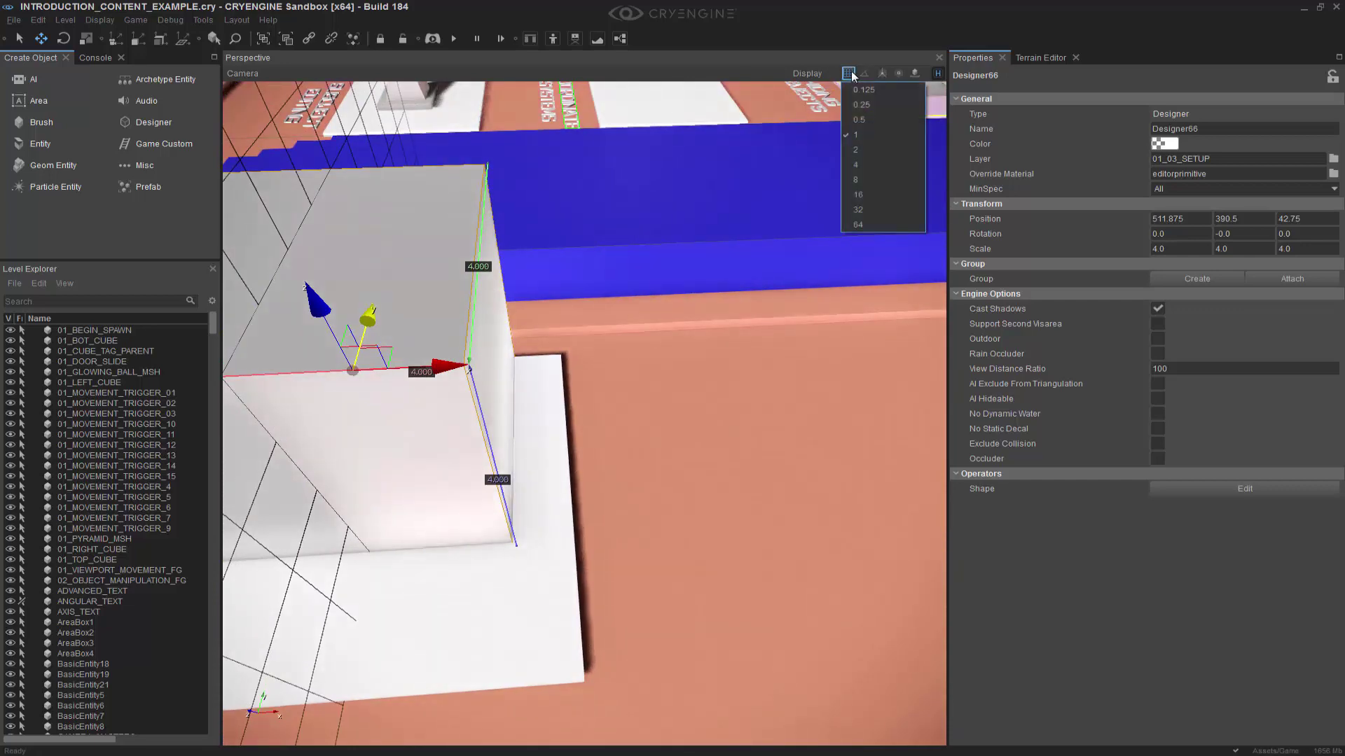
Set the grid snap size to 0.5 and shift the cube marked 4 to X 512.375, Y 390.0
left_click(858, 120)
left_click_drag(445, 366, 486, 370)
right_click_drag(486, 370, 486, 371)
key("a")
right_click_drag(559, 335, 560, 336)
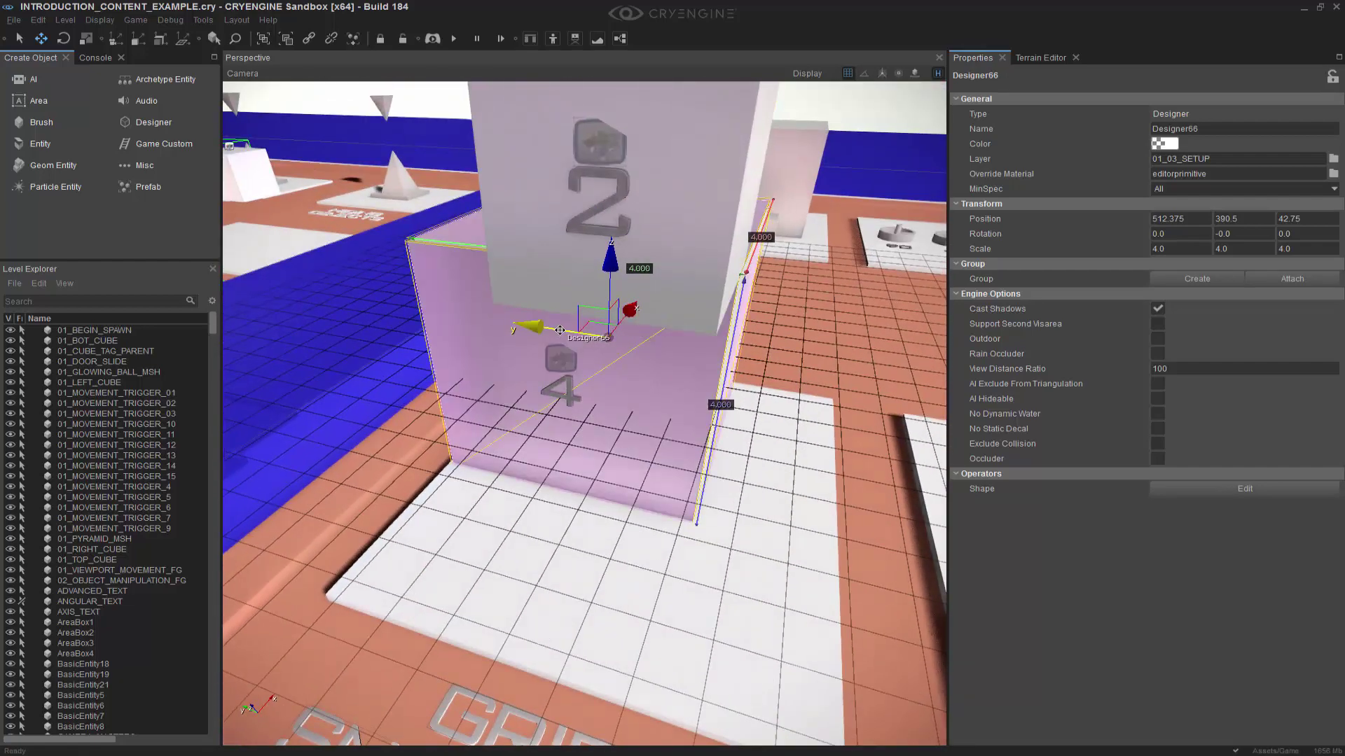
left_click_drag(560, 330, 573, 332)
right_click_drag(614, 435, 614, 434)
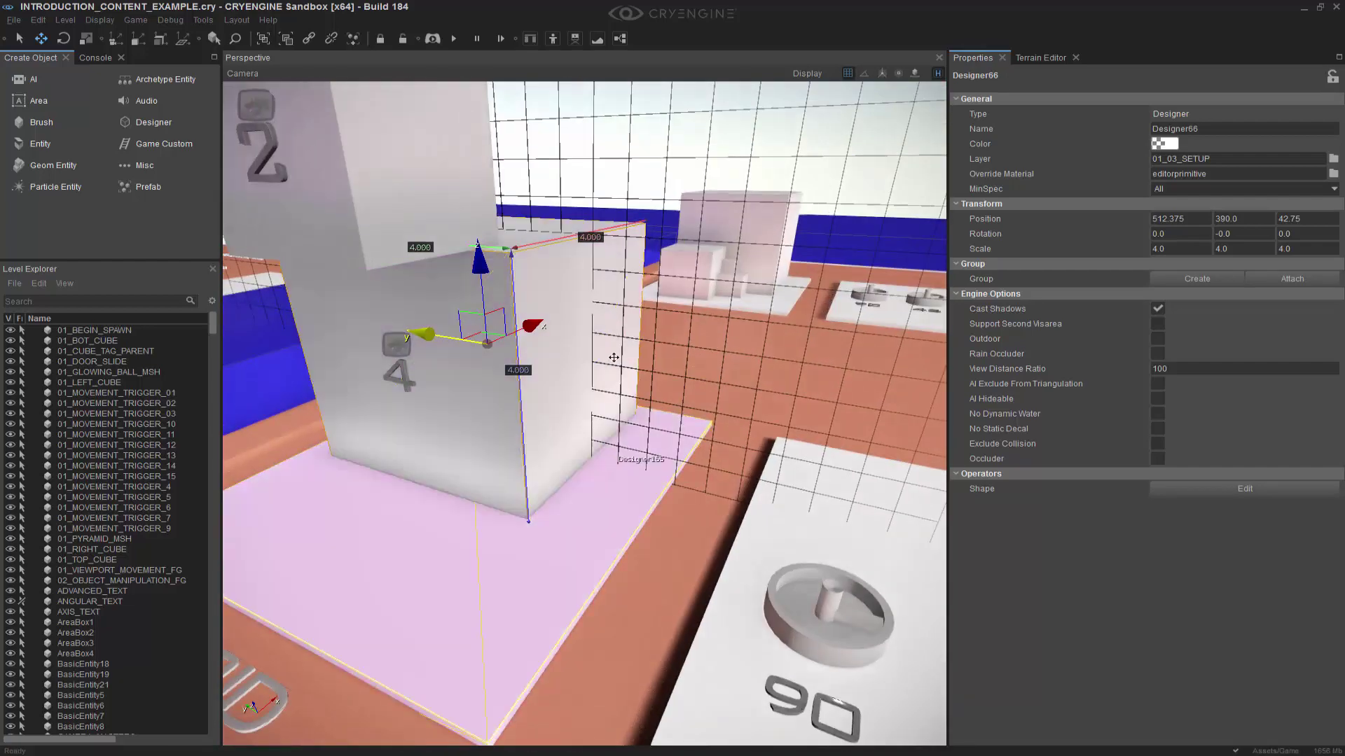
right_click_drag(740, 480, 739, 479)
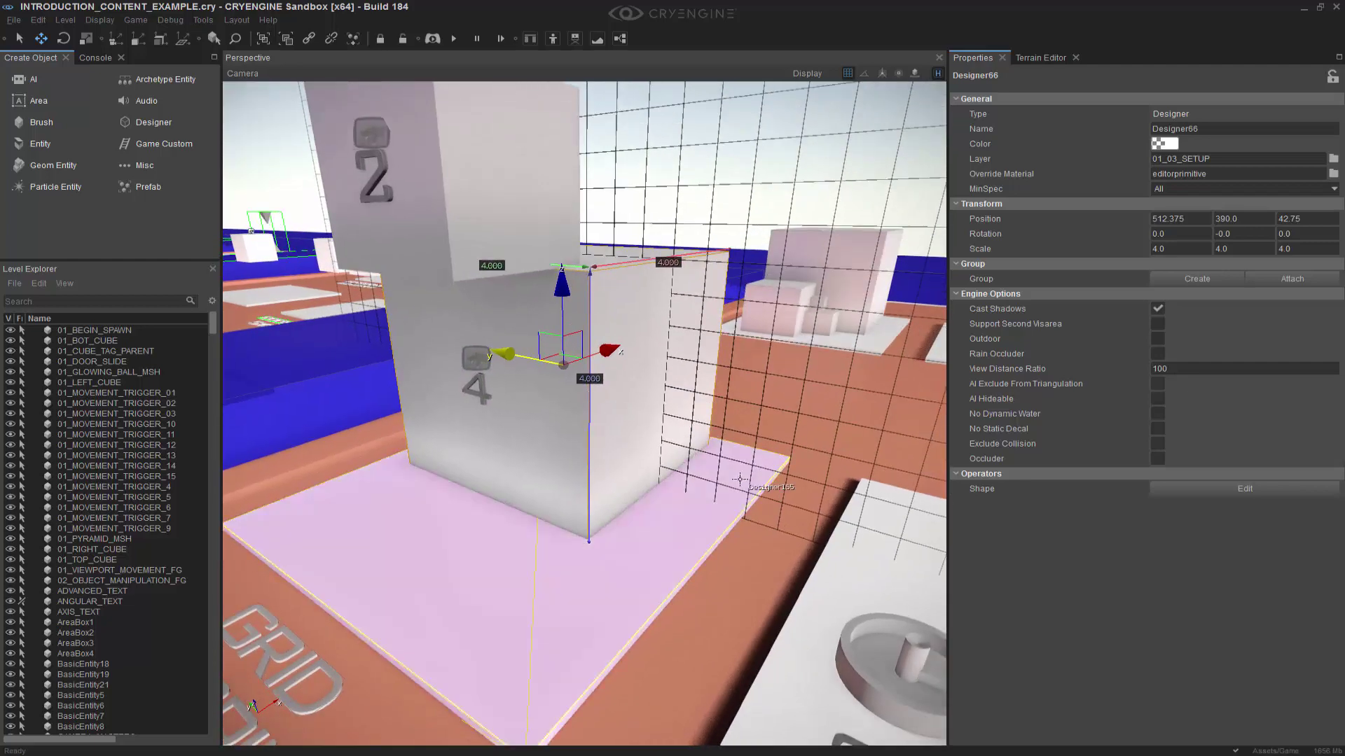
Move the cube marked 2 down onto the base beside the large cube, at position 509.375, 391.0, 41.75
right_click(849, 74)
left_click(834, 33)
right_click_drag(551, 337, 551, 337)
left_click(552, 337)
middle_click_drag(678, 444, 678, 444)
right_click_drag(678, 444, 678, 444)
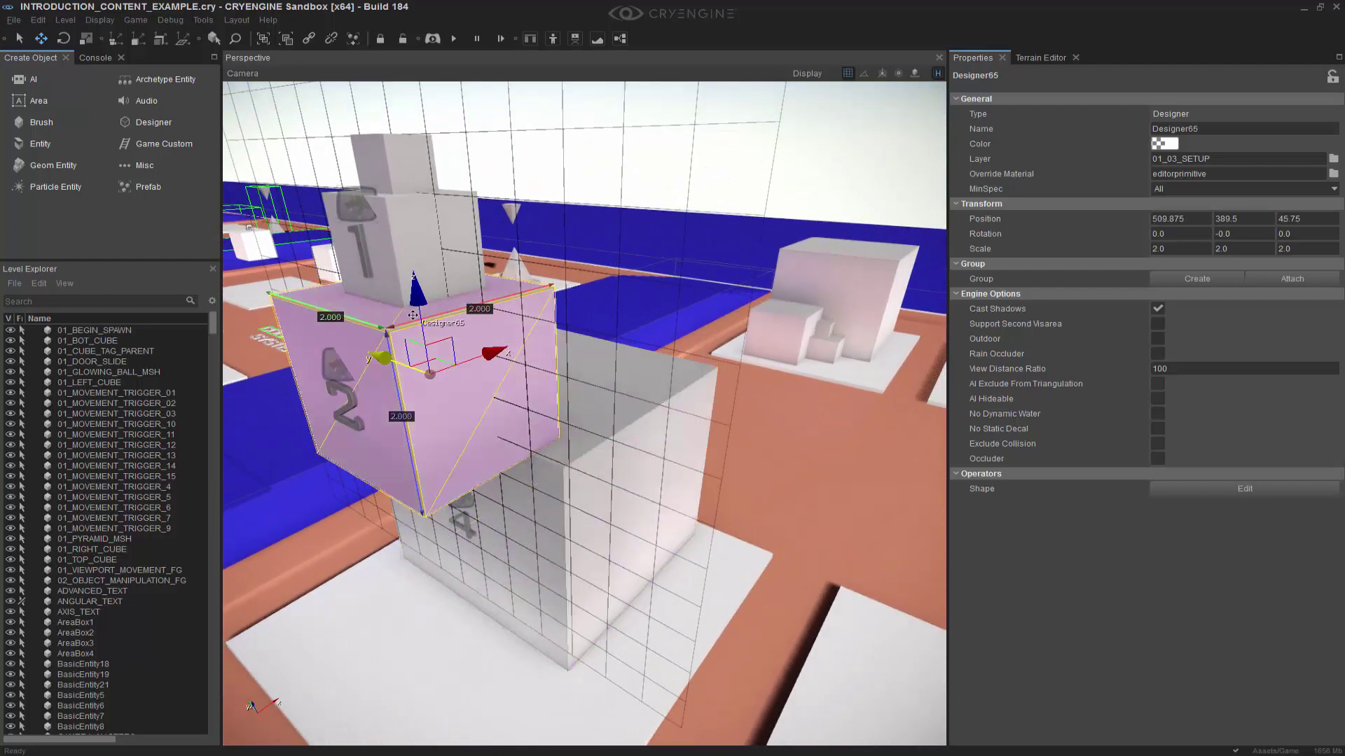
left_click_drag(419, 312, 475, 551)
right_click_drag(561, 540, 561, 540)
left_click_drag(596, 453, 576, 477)
right_click_drag(577, 477, 576, 477)
right_click_drag(672, 542, 673, 542)
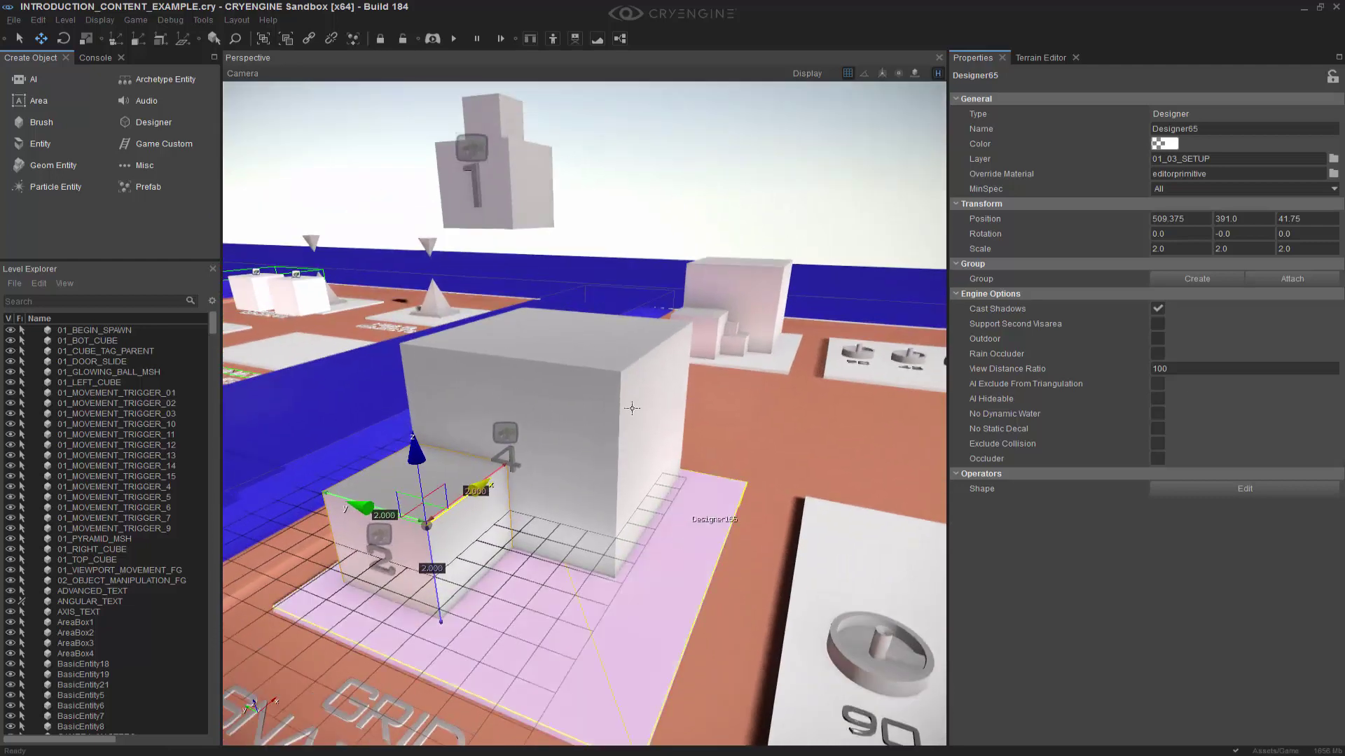
Lower the cube marked 1 onto the base between the larger cubes, at height Z 41.25
left_click(665, 143)
left_click(502, 155)
left_click_drag(494, 129, 518, 522)
key("w")
right_click_drag(563, 553, 588, 542)
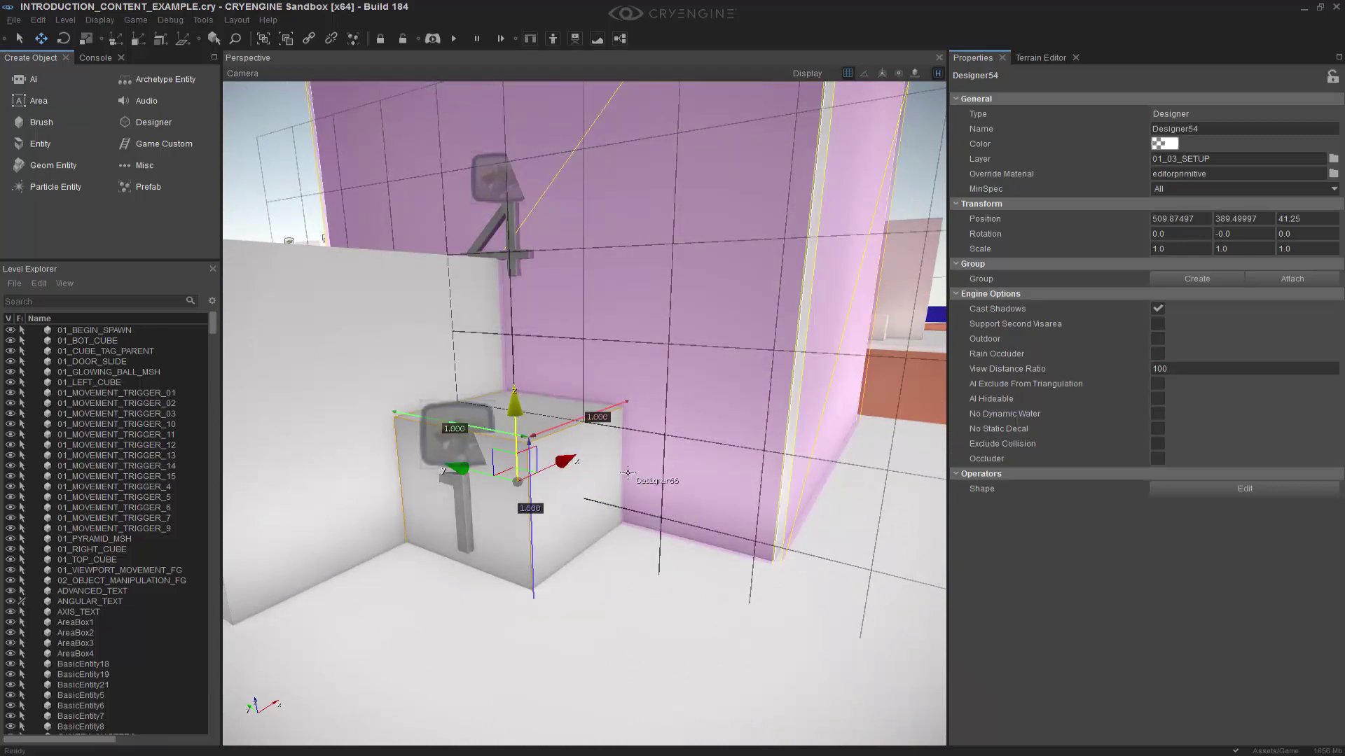
scroll(628, 474, "down", 12)
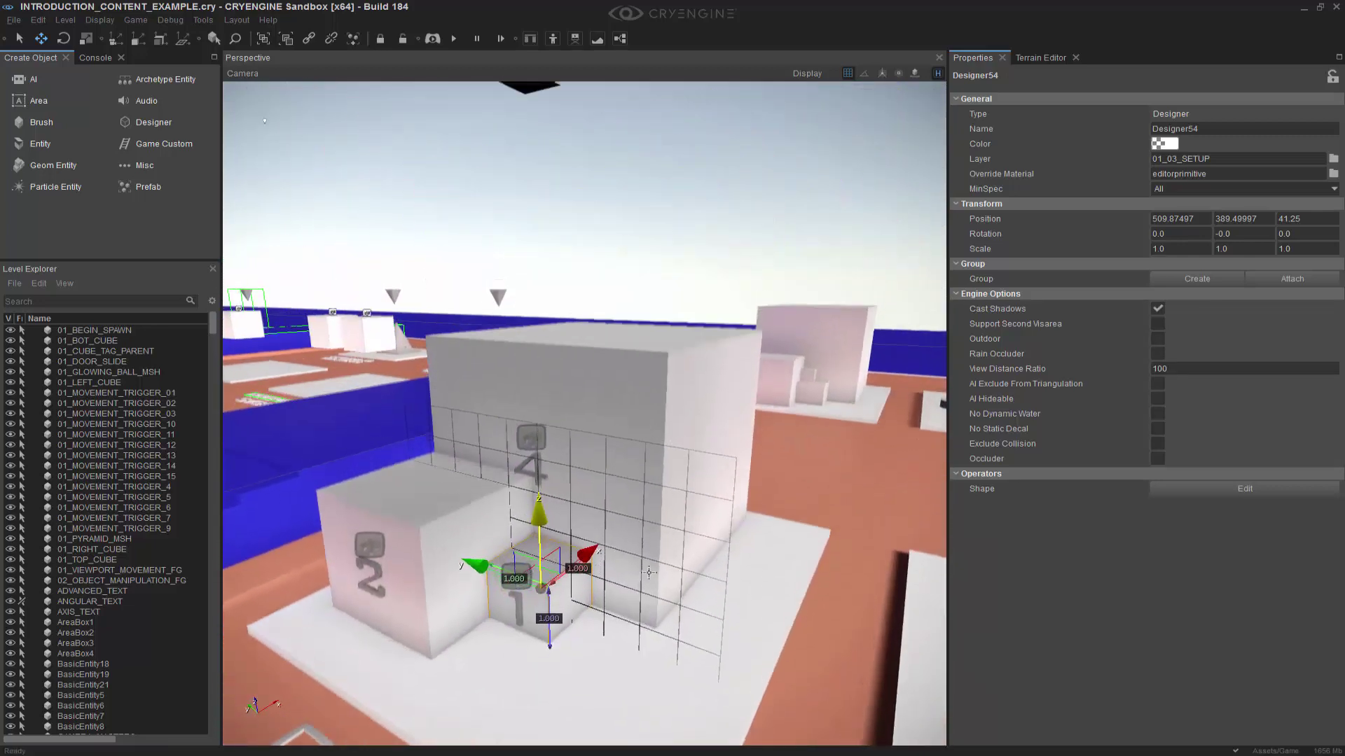
Lower the smallest floating cube onto the cube marked 1 and shift it to position 510.375, 389.5, 42.0
left_click(668, 166)
right_click_drag(611, 233, 611, 203)
scroll(611, 233, "down", 3)
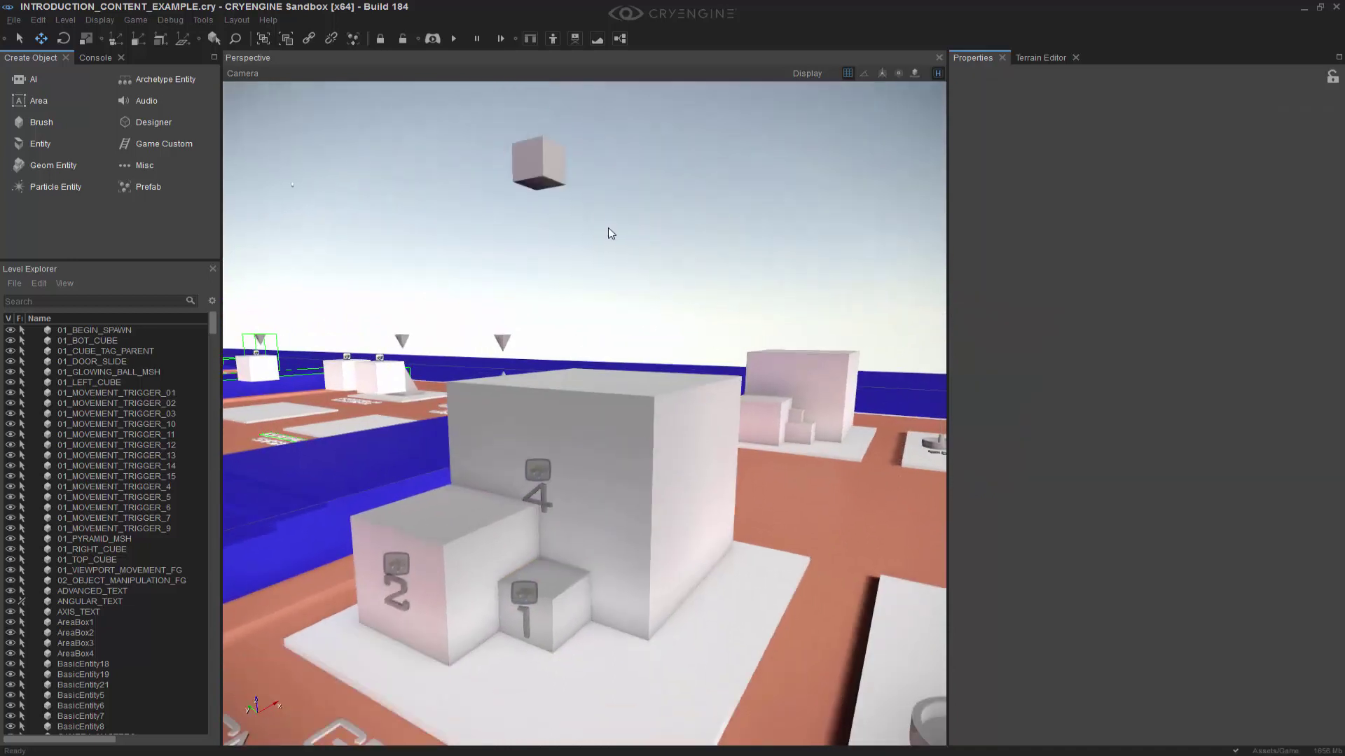
left_click(521, 167)
left_click_drag(537, 112, 586, 652)
mouse_move(662, 604)
right_mouse_down()
mouse_move(589, 644)
mouse_move(662, 604)
right_mouse_up()
key("d")
left_click_drag(652, 551, 690, 546)
right_click_drag(591, 569, 627, 502)
key("a")
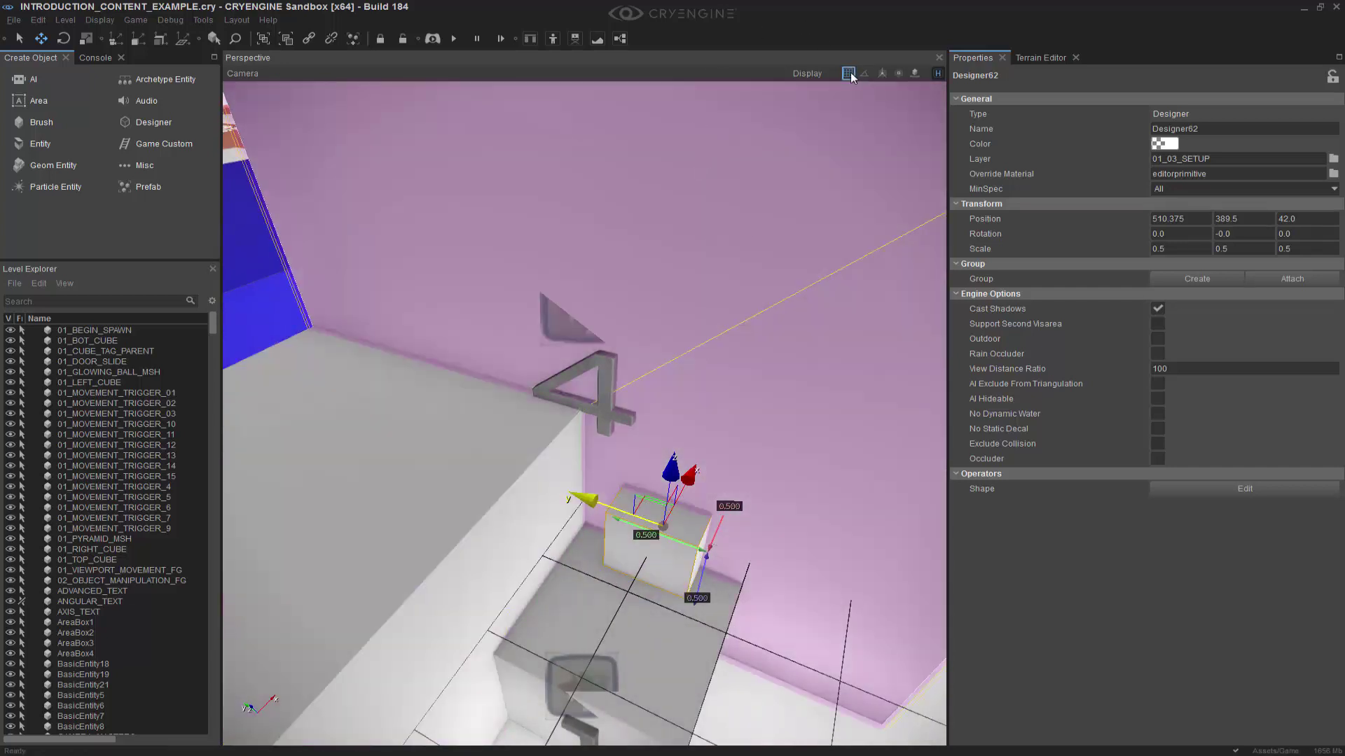
Set the grid snap size to 0.25 and align the smallest cube into the corner at X 510.125, Y 389.75
left_click(852, 77)
left_click(875, 110)
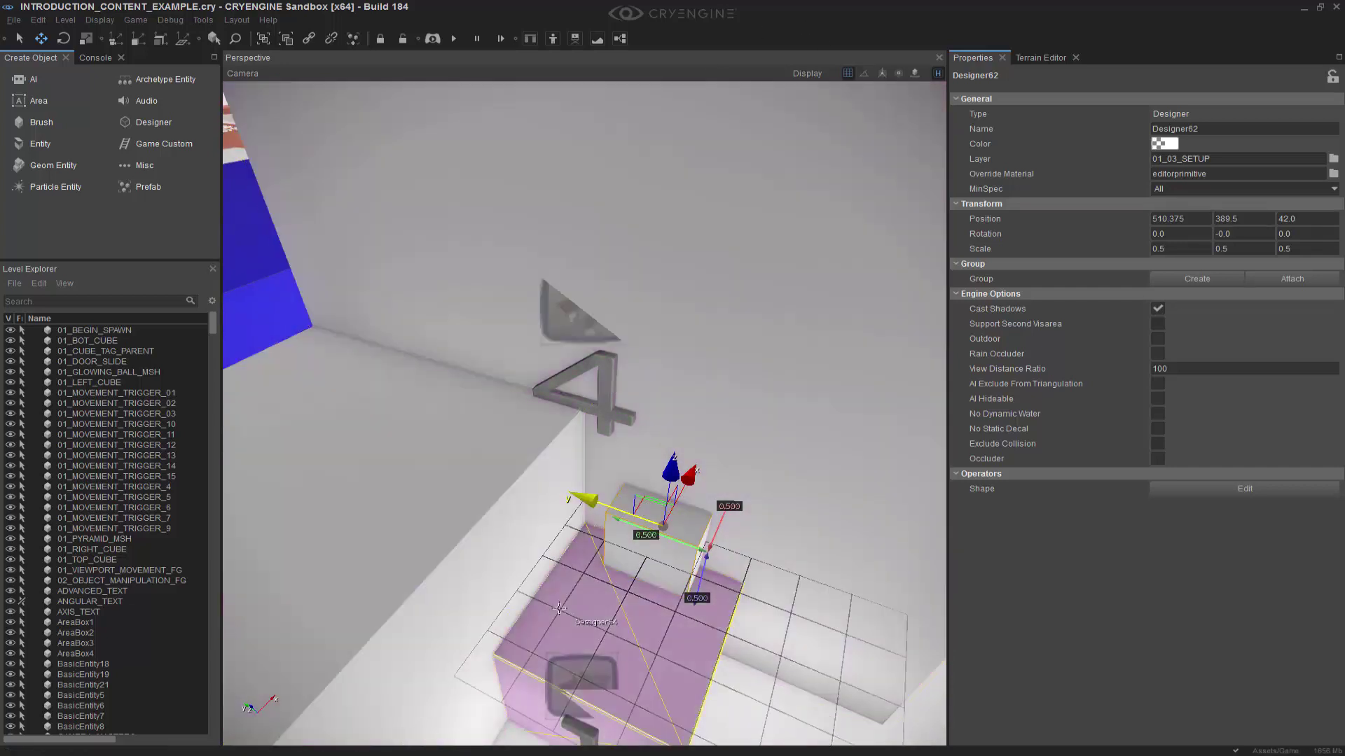
left_click_drag(609, 509, 553, 501)
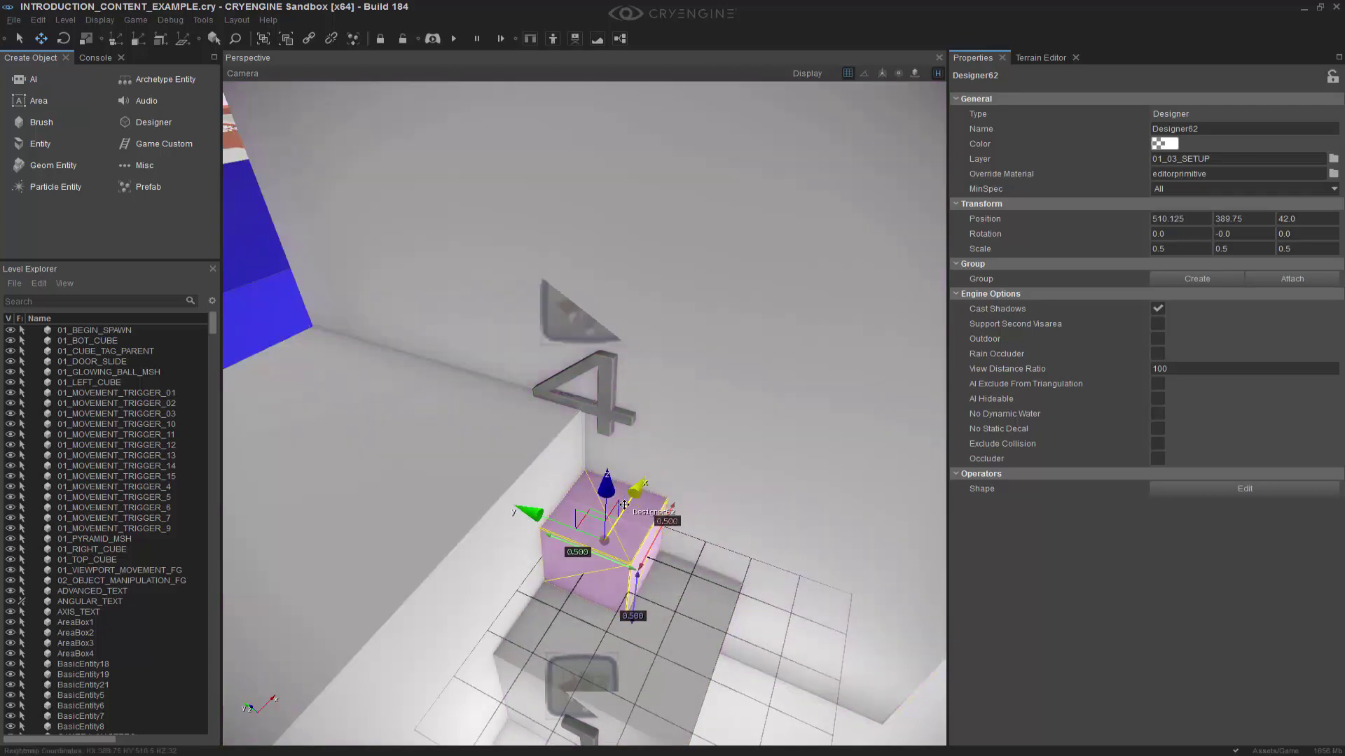
Select the cube marked 1, raise it one 0.25 grid increment to Z 41.5 and return it to Z 41.25
right_click_drag(729, 599, 700, 540)
middle_click_drag(700, 539, 768, 669)
scroll(768, 670, "down", 3)
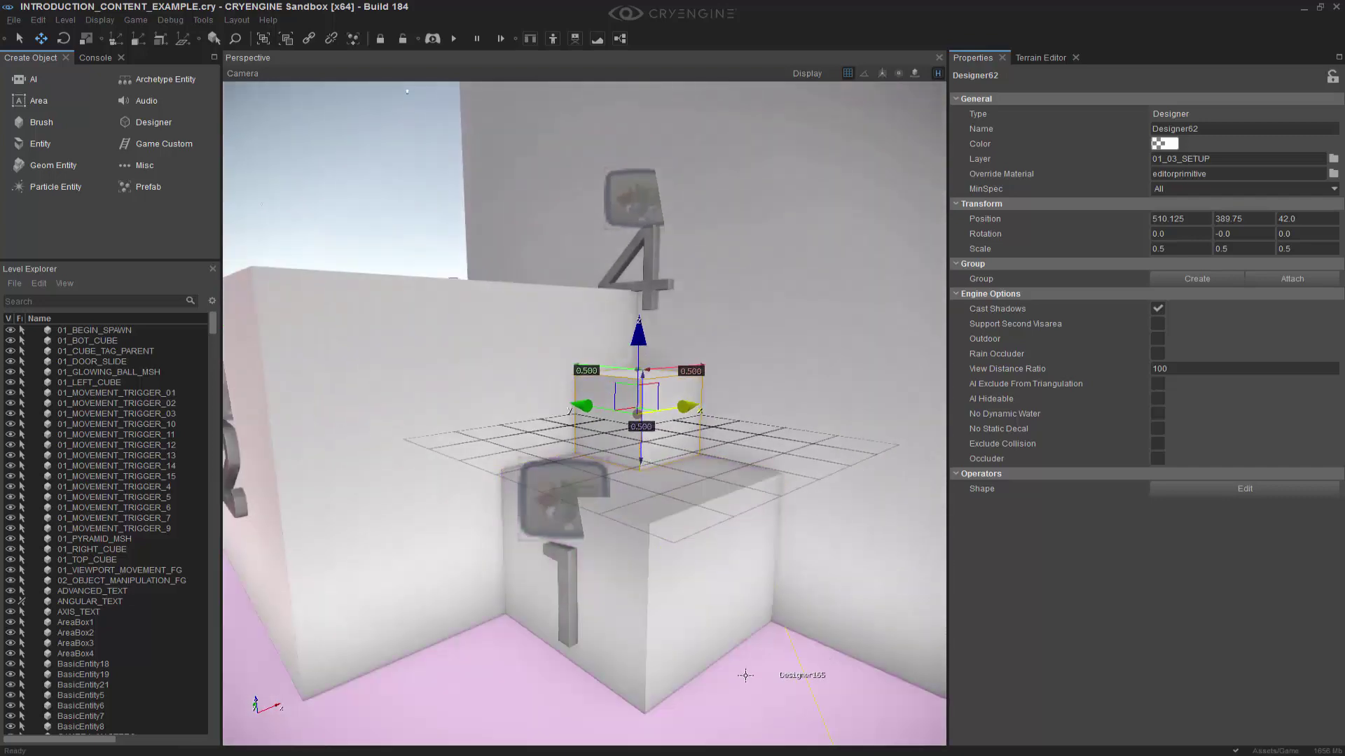
left_click(720, 591, "ctrl")
left_click(676, 394, "ctrl")
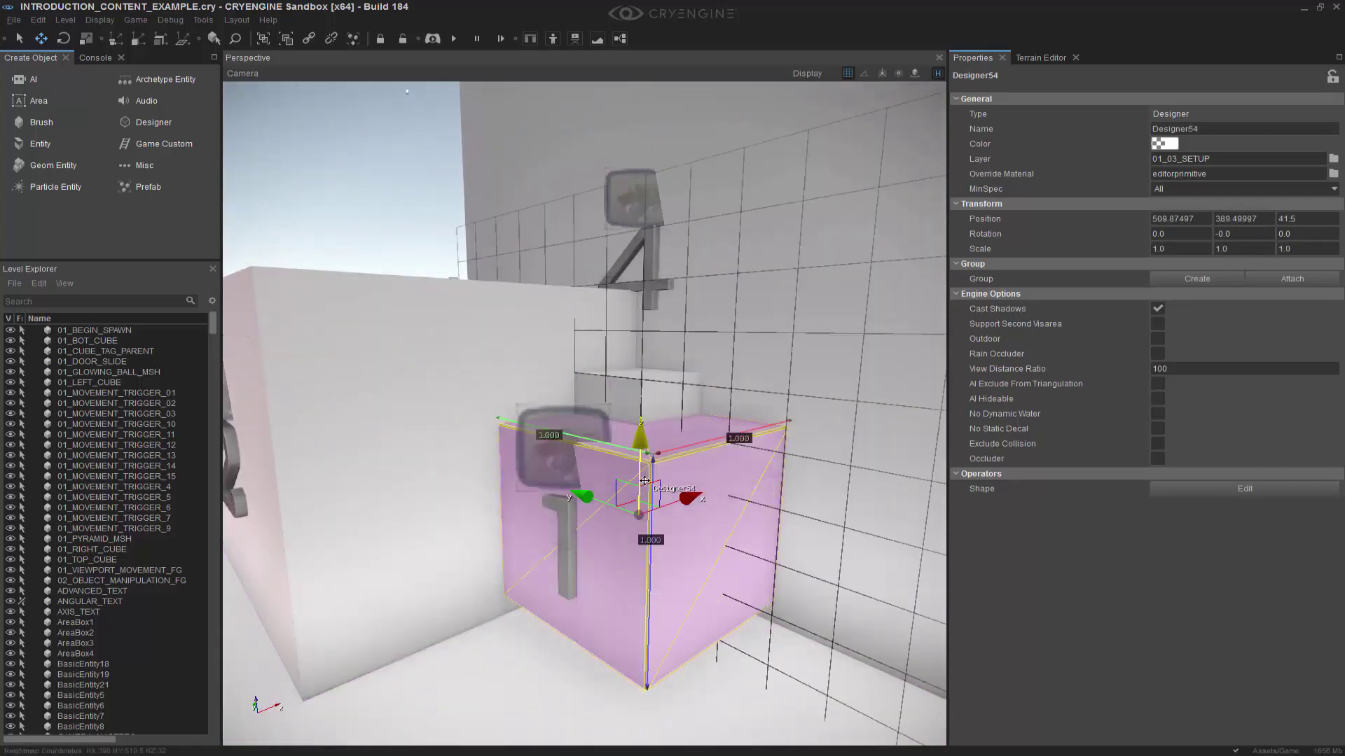
mouse_move(646, 505)
left_mouse_down()
mouse_move(645, 451)
mouse_move(644, 501)
left_mouse_up()
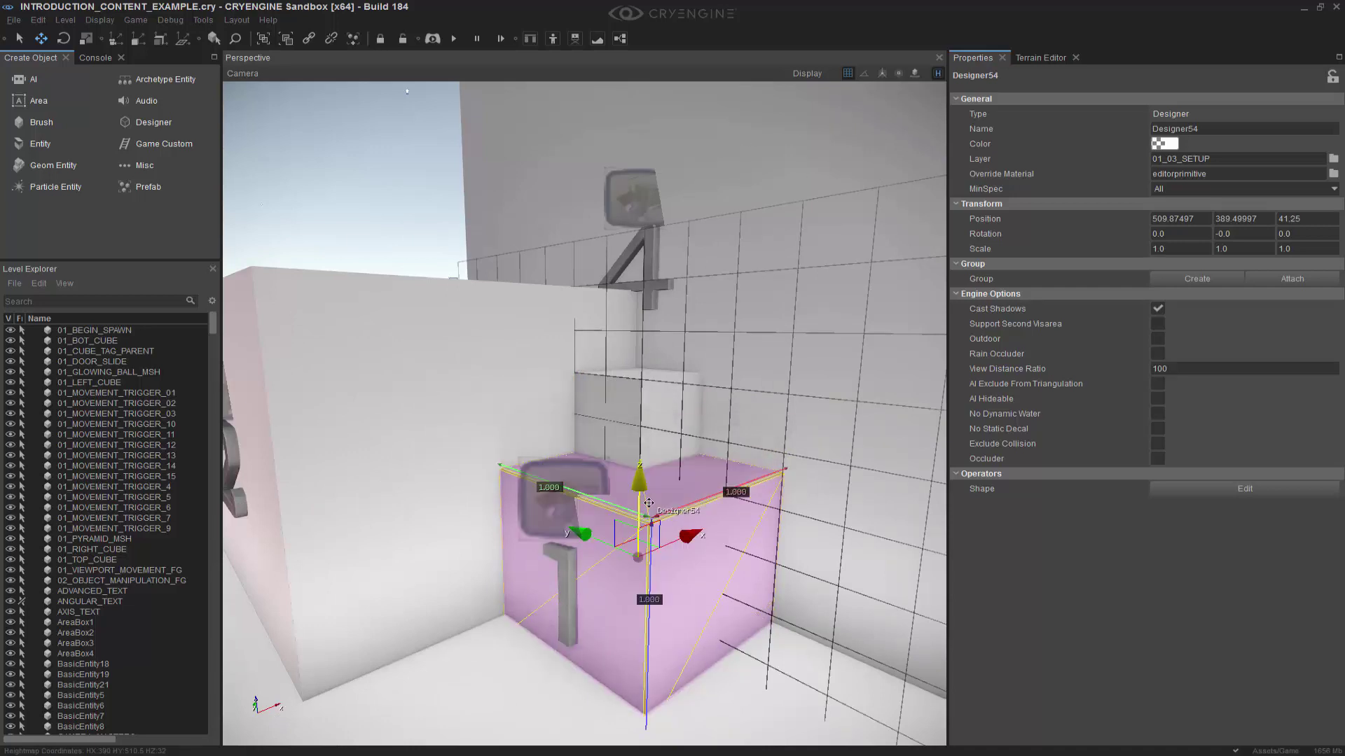
left_click(636, 418)
left_click(621, 560)
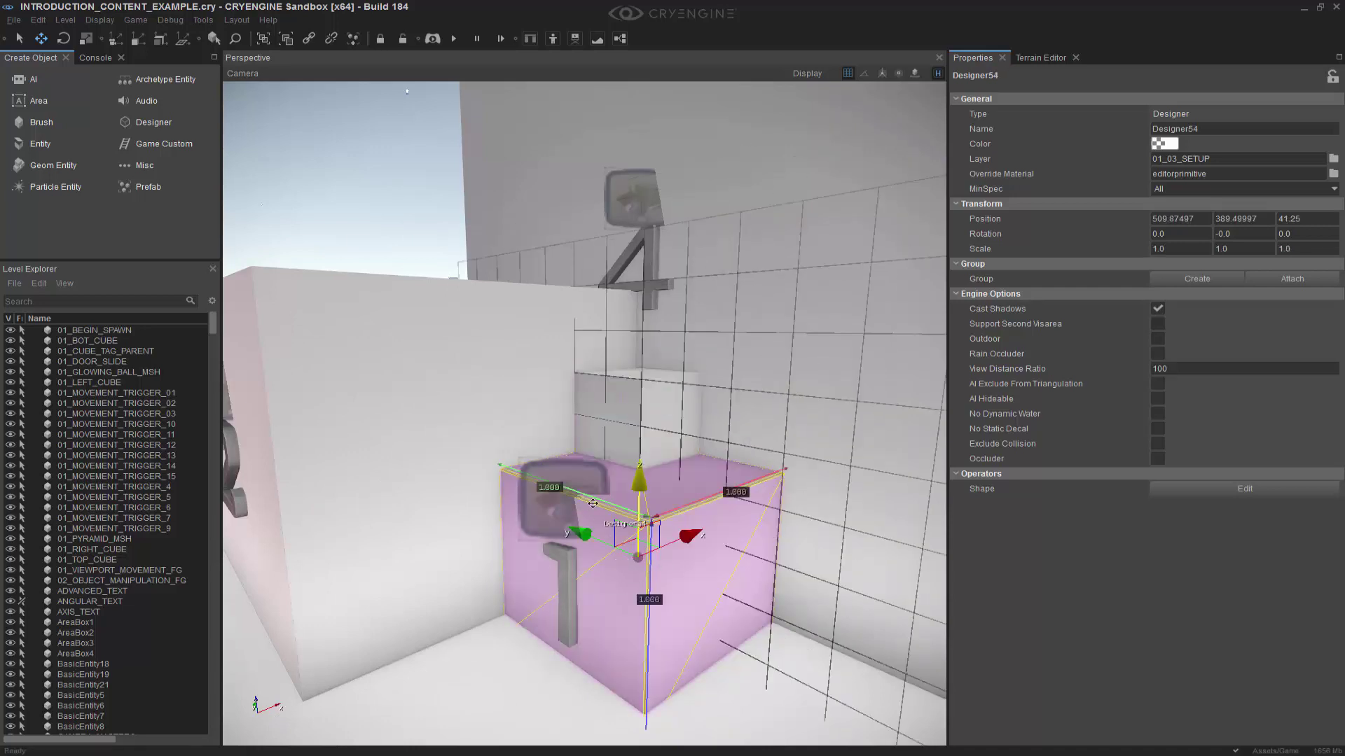
mouse_move(587, 535)
left_mouse_down()
mouse_move(669, 563)
mouse_move(588, 536)
left_mouse_up()
Deselect the cube and compare the assembled cube arrangement with the finished example behind it
right_click_drag(604, 618, 636, 630)
scroll(636, 630, "down", 6)
left_click(426, 137)
right_click_drag(645, 399, 703, 474)
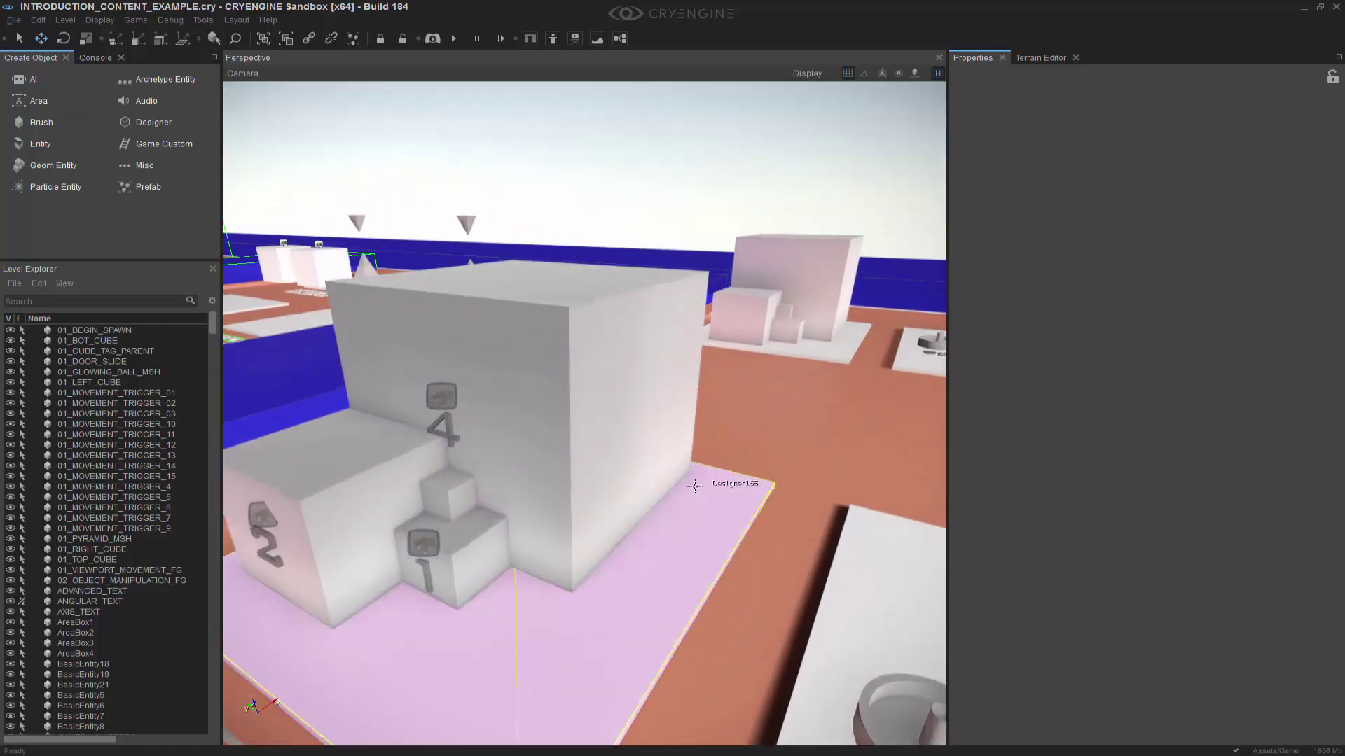
scroll(819, 311, "down", 6)
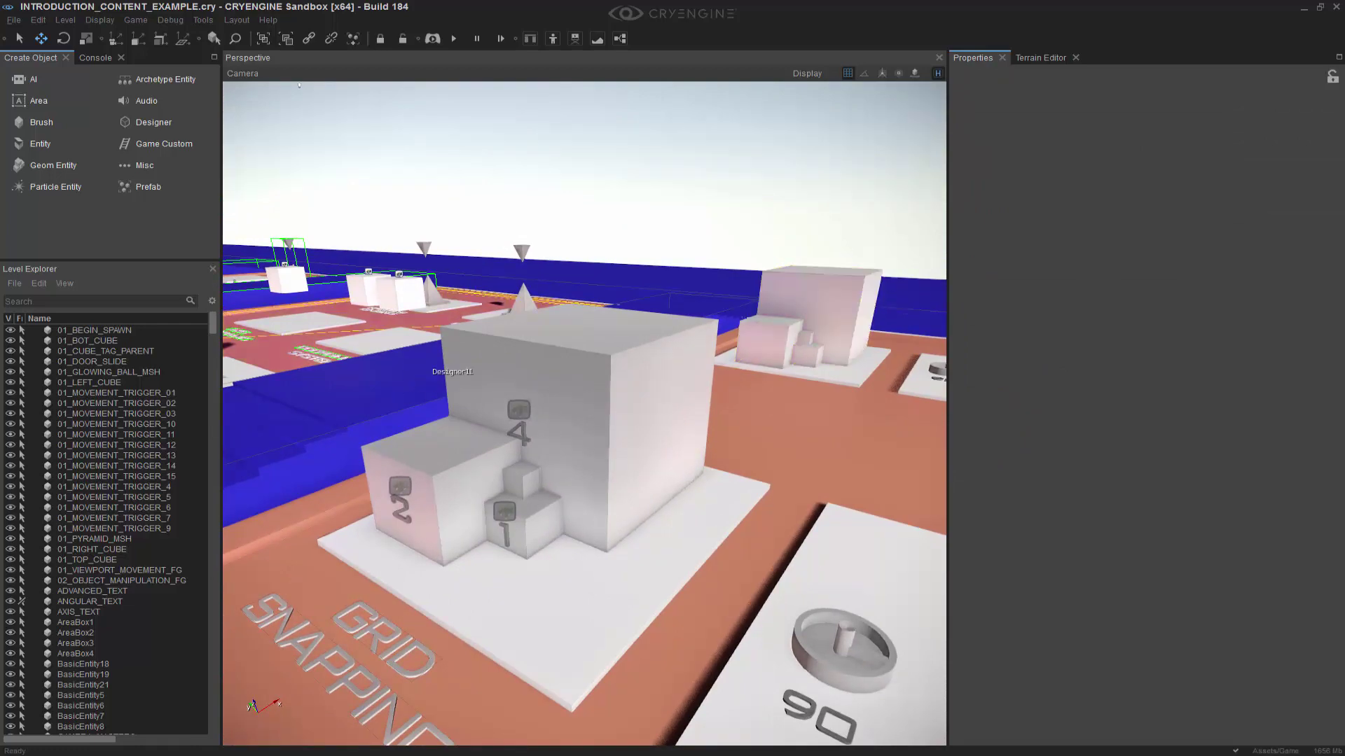
right_click_drag(420, 362, 448, 399)
right_click_drag(630, 292, 689, 275)
middle_click_drag(581, 367, 577, 371)
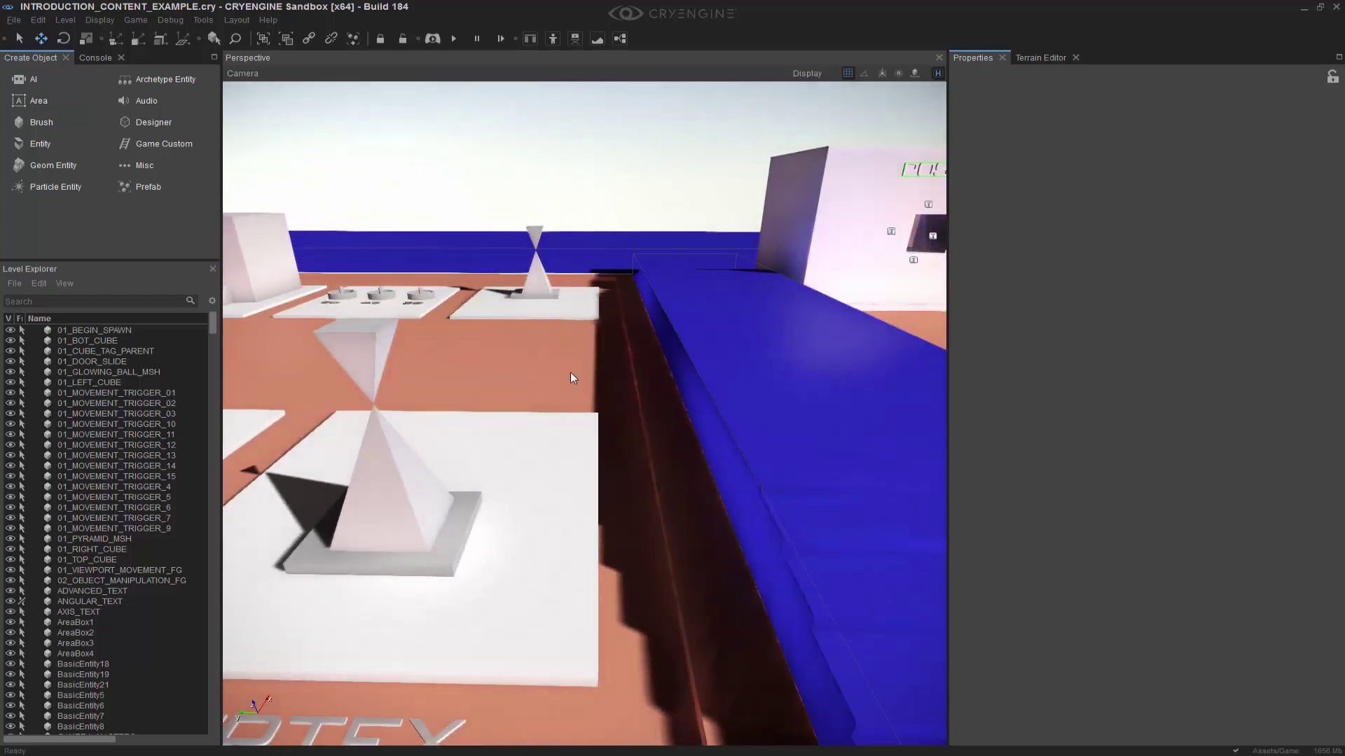